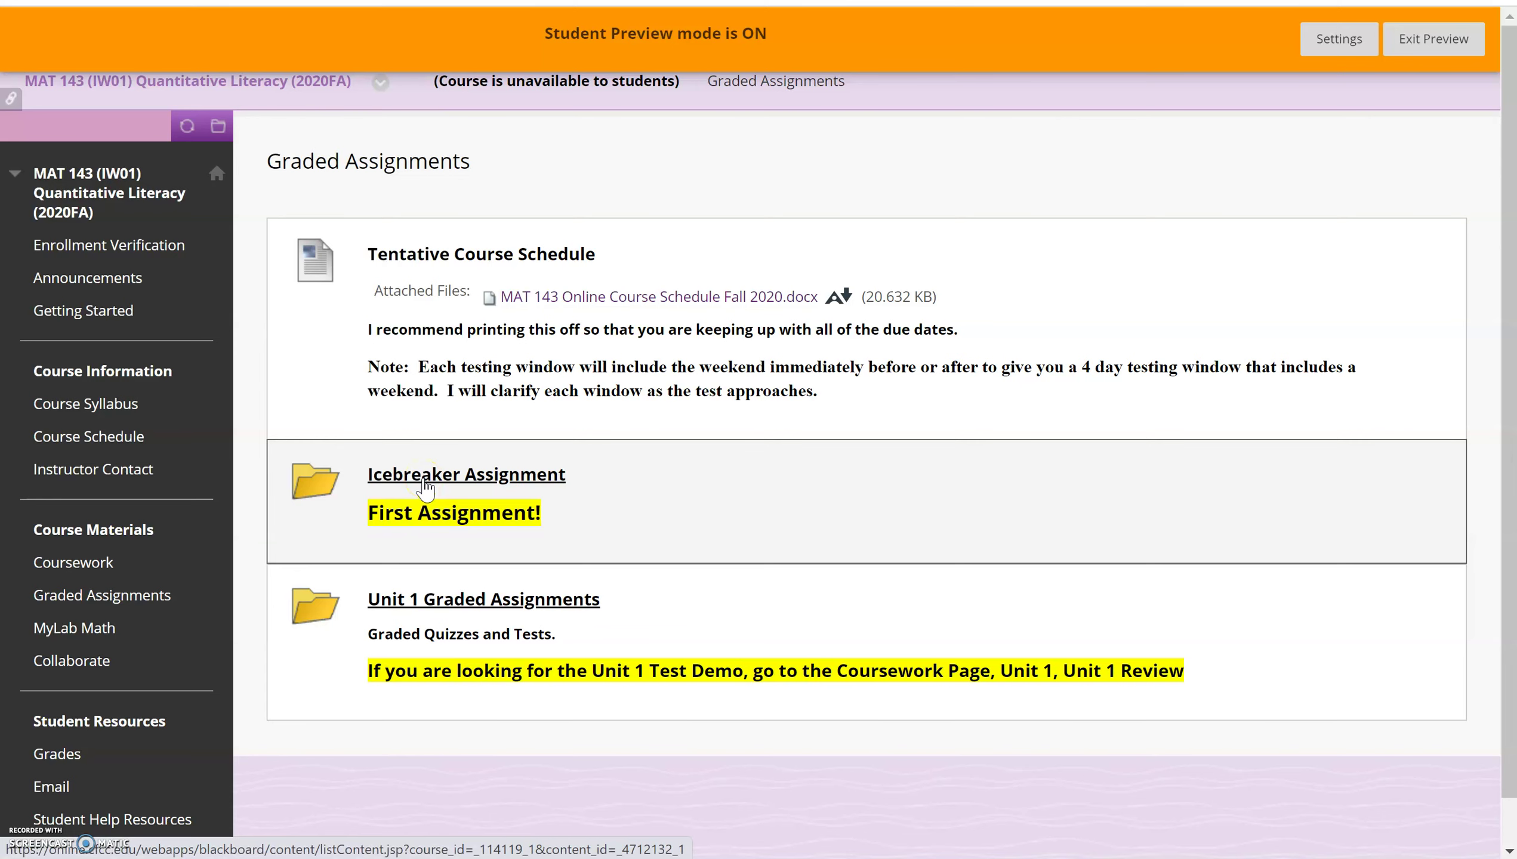
# - Open the Icebreaker Assignment folder from the Graded Assignments page to view its instructions
pyautogui.click(426, 481)
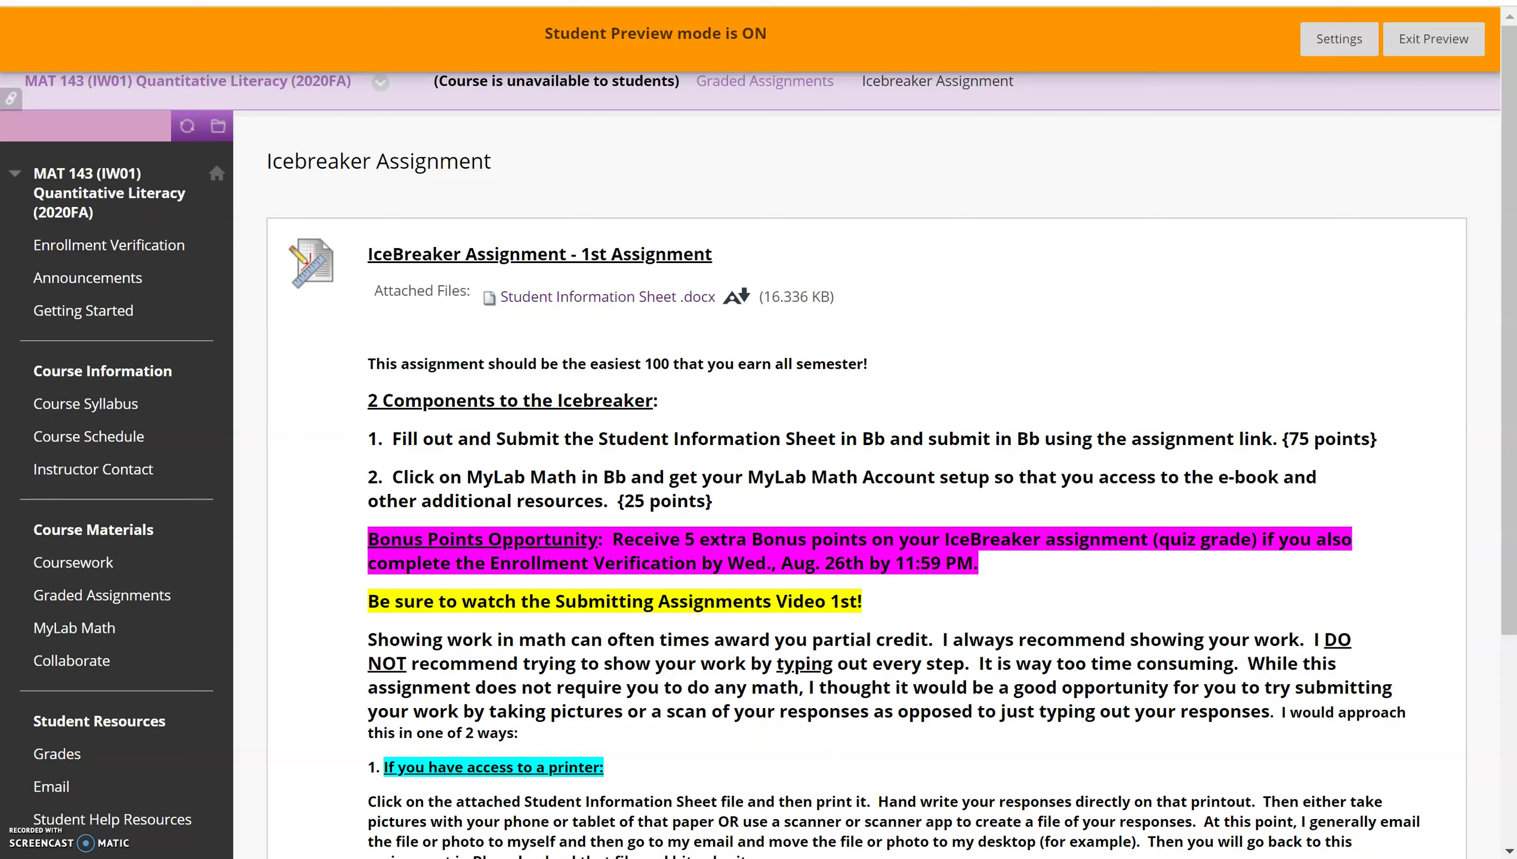
# - Switch to Gmail and download New Document.pdf from the "Have you heard about Scanner?" email, opening the downloaded file
pyautogui.hotkey('ctrl', 'Tab')
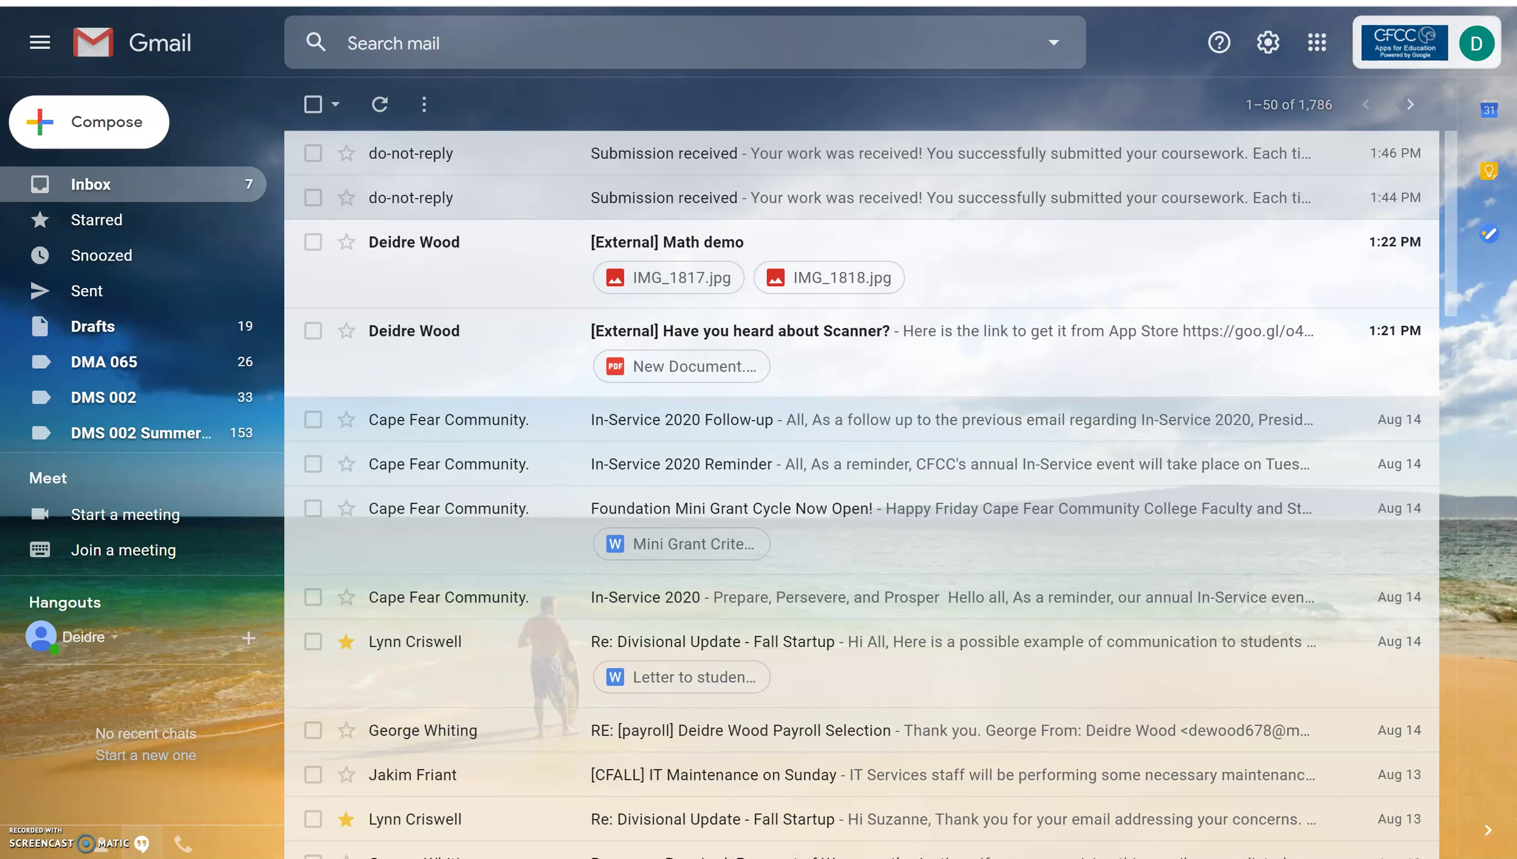
pyautogui.click(740, 332)
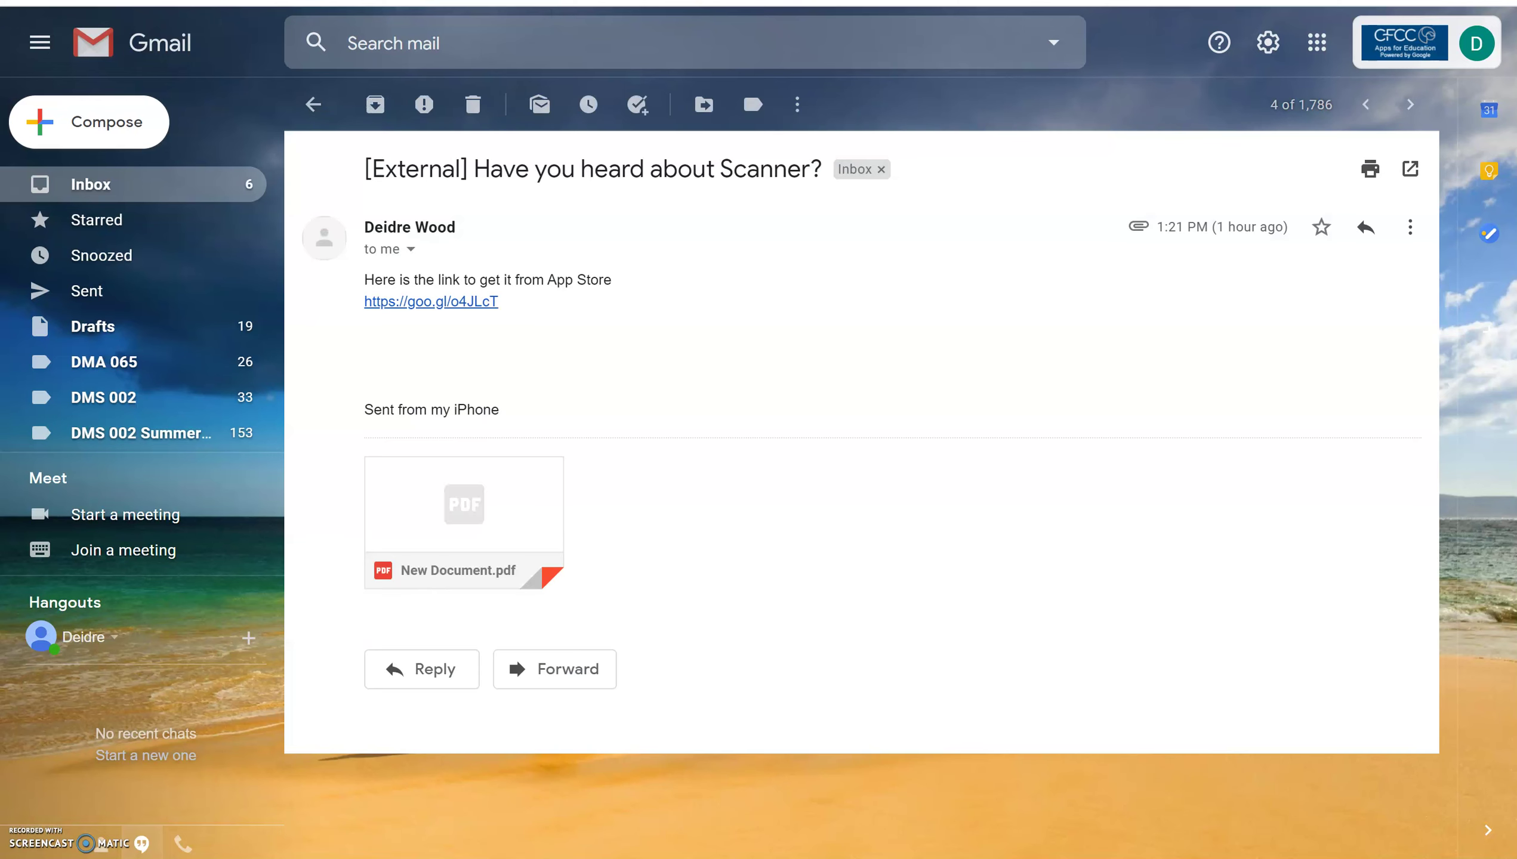
pyautogui.moveTo(415, 560)
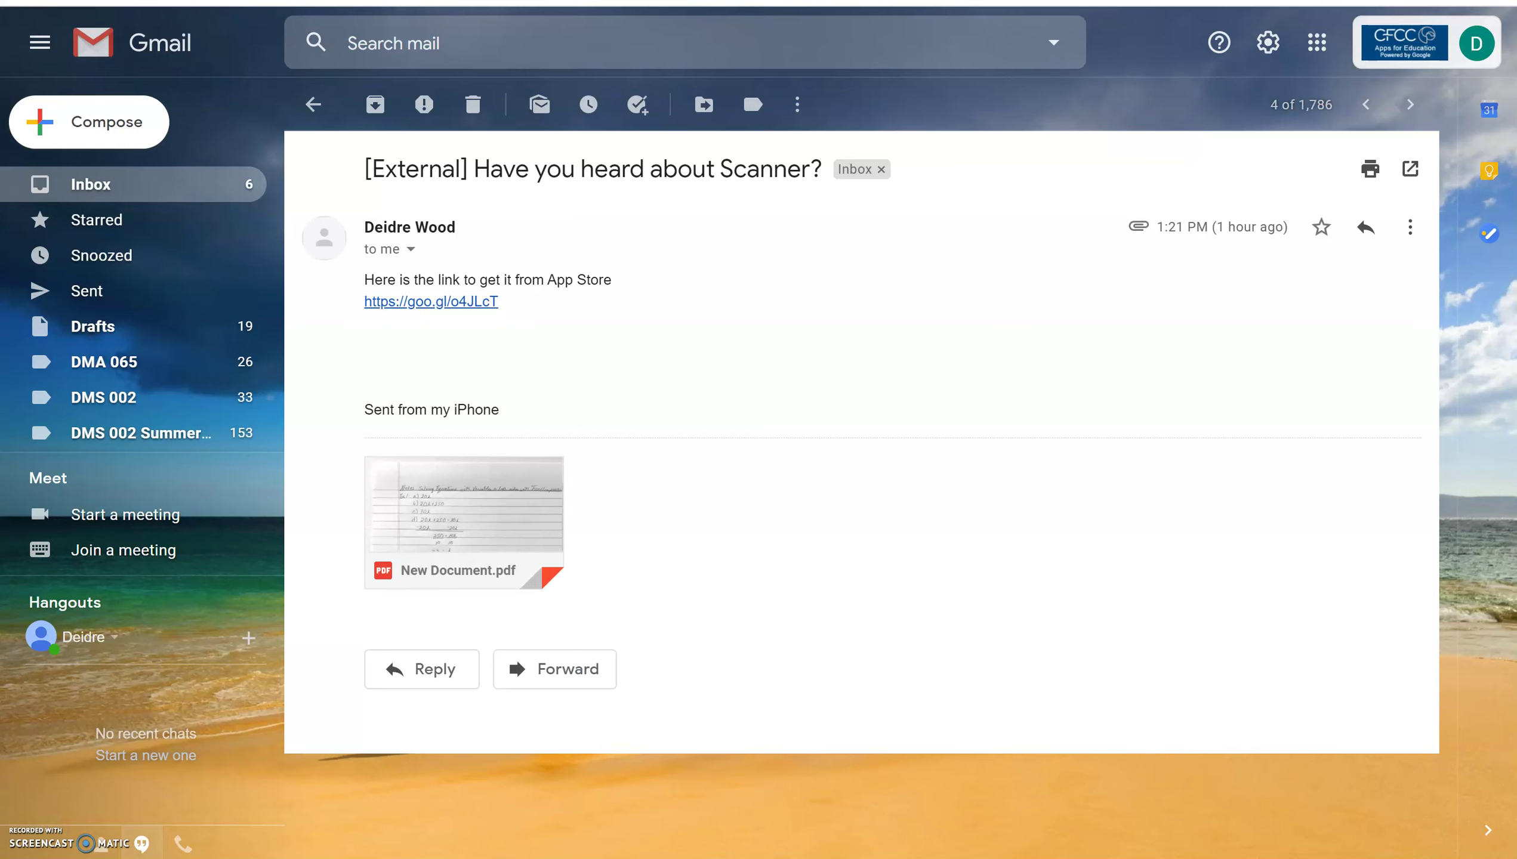
pyautogui.click(430, 569)
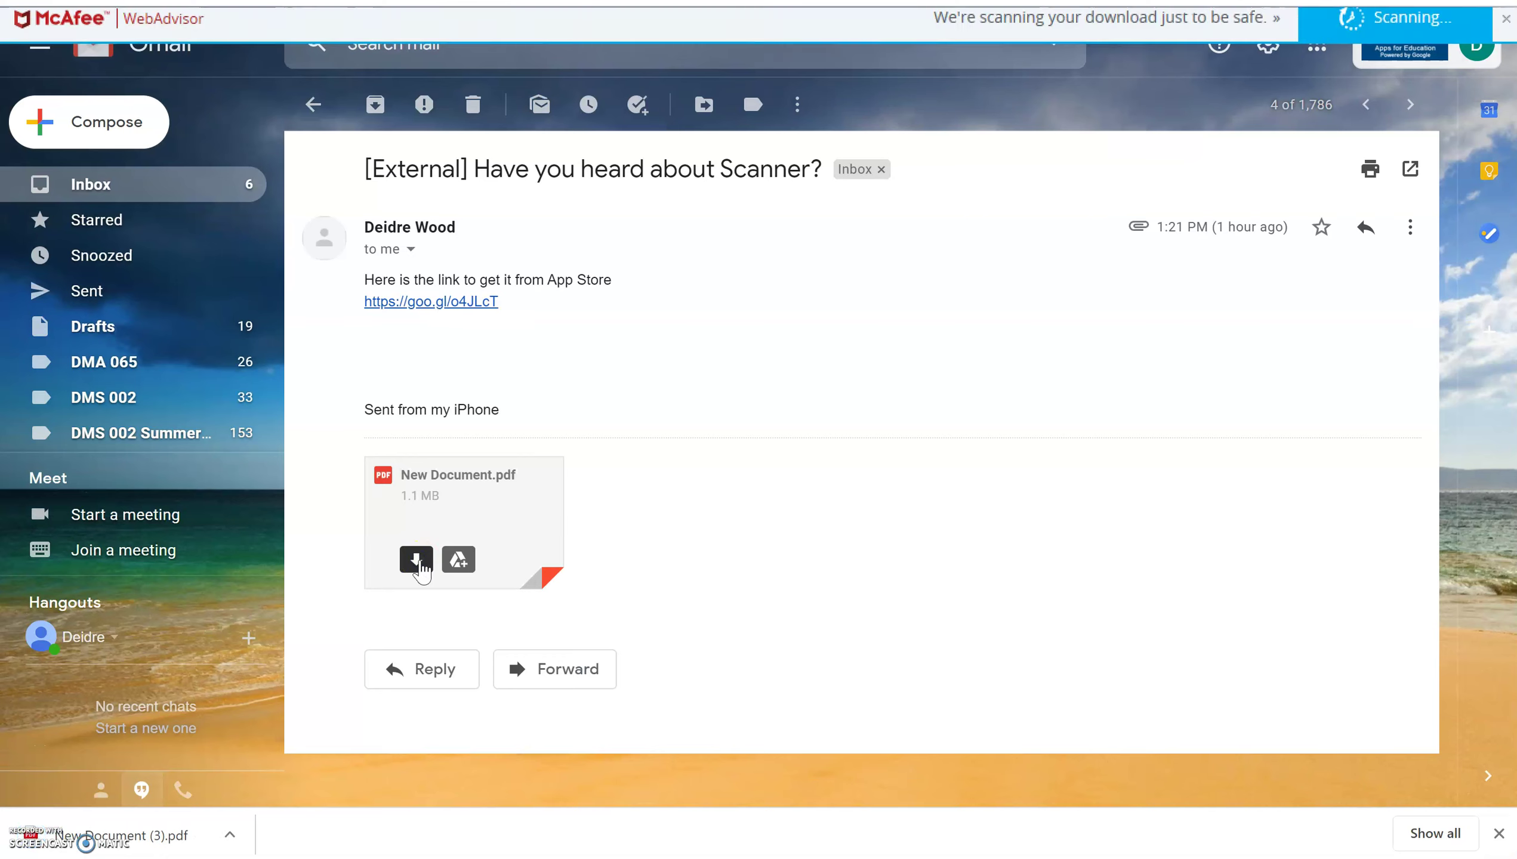
pyautogui.click(65, 818)
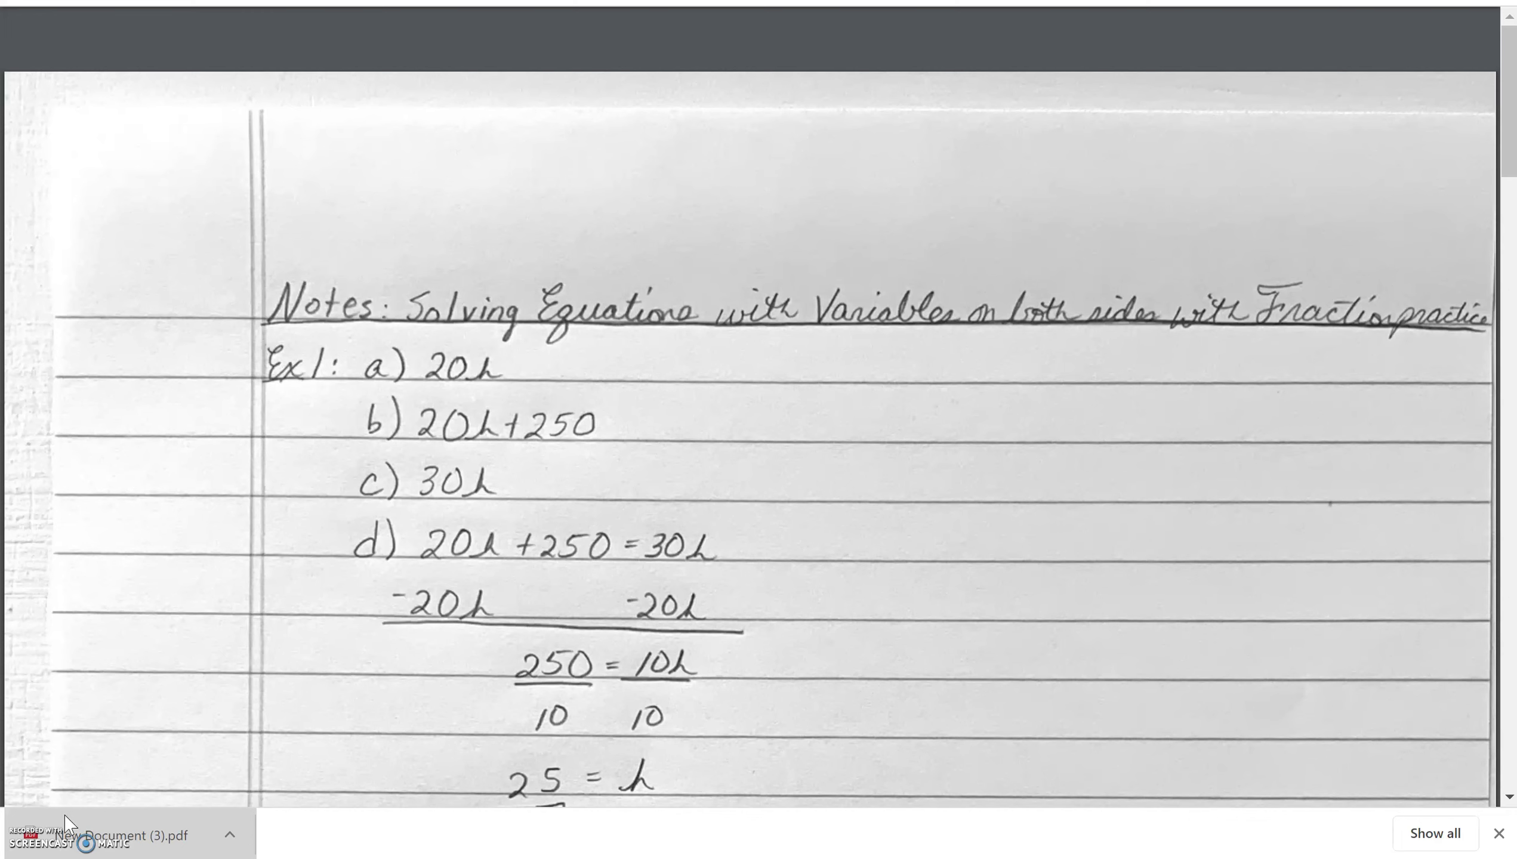
# - Review the handwritten work on both pages of the scanned PDF, ending back at the first page
pyautogui.scroll(-5, 758, 407)
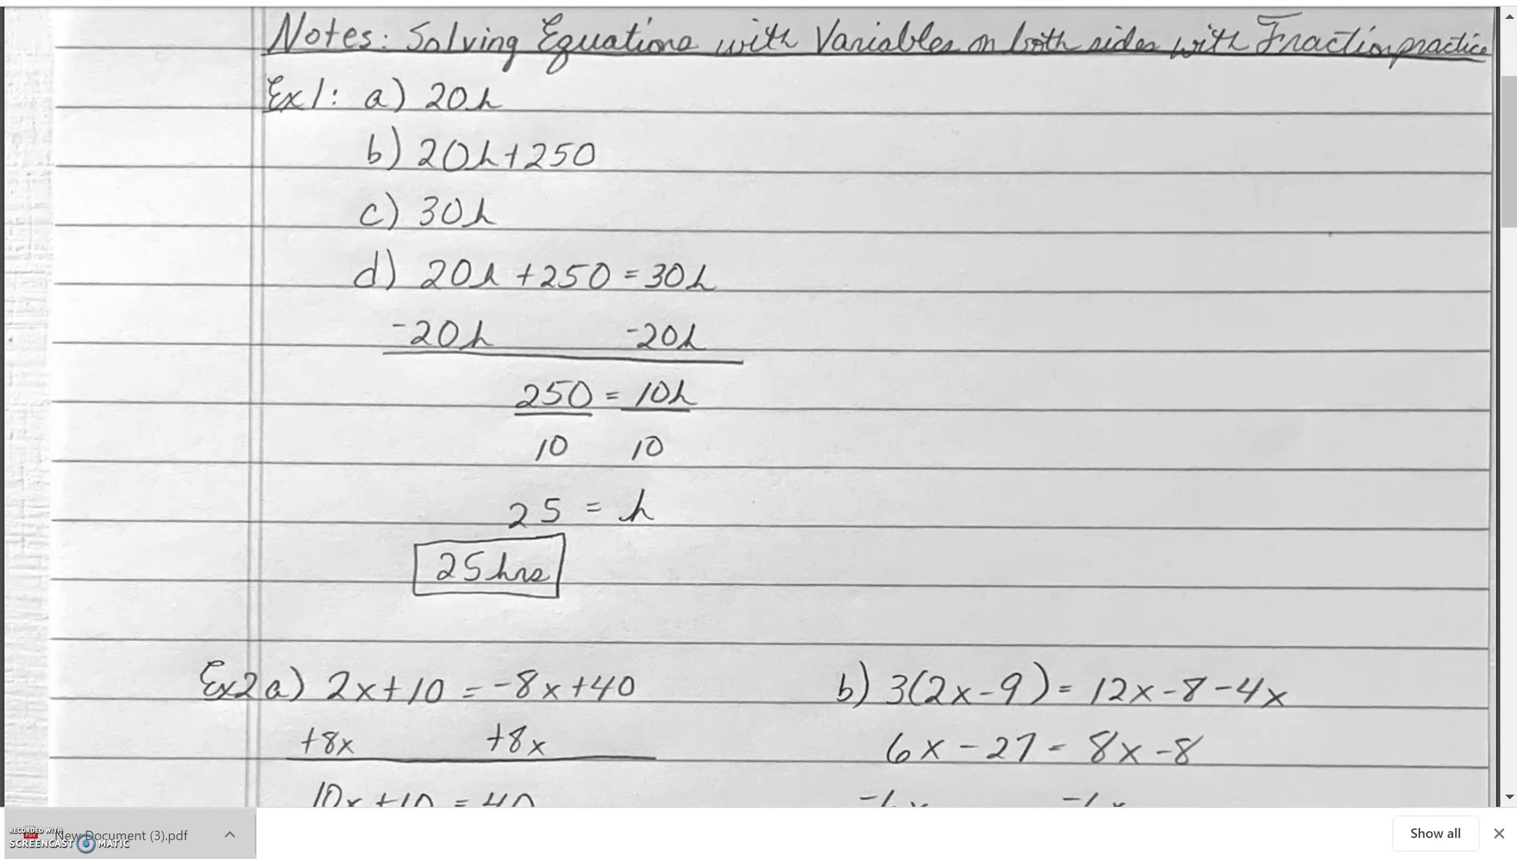
pyautogui.scroll(-3, 758, 408)
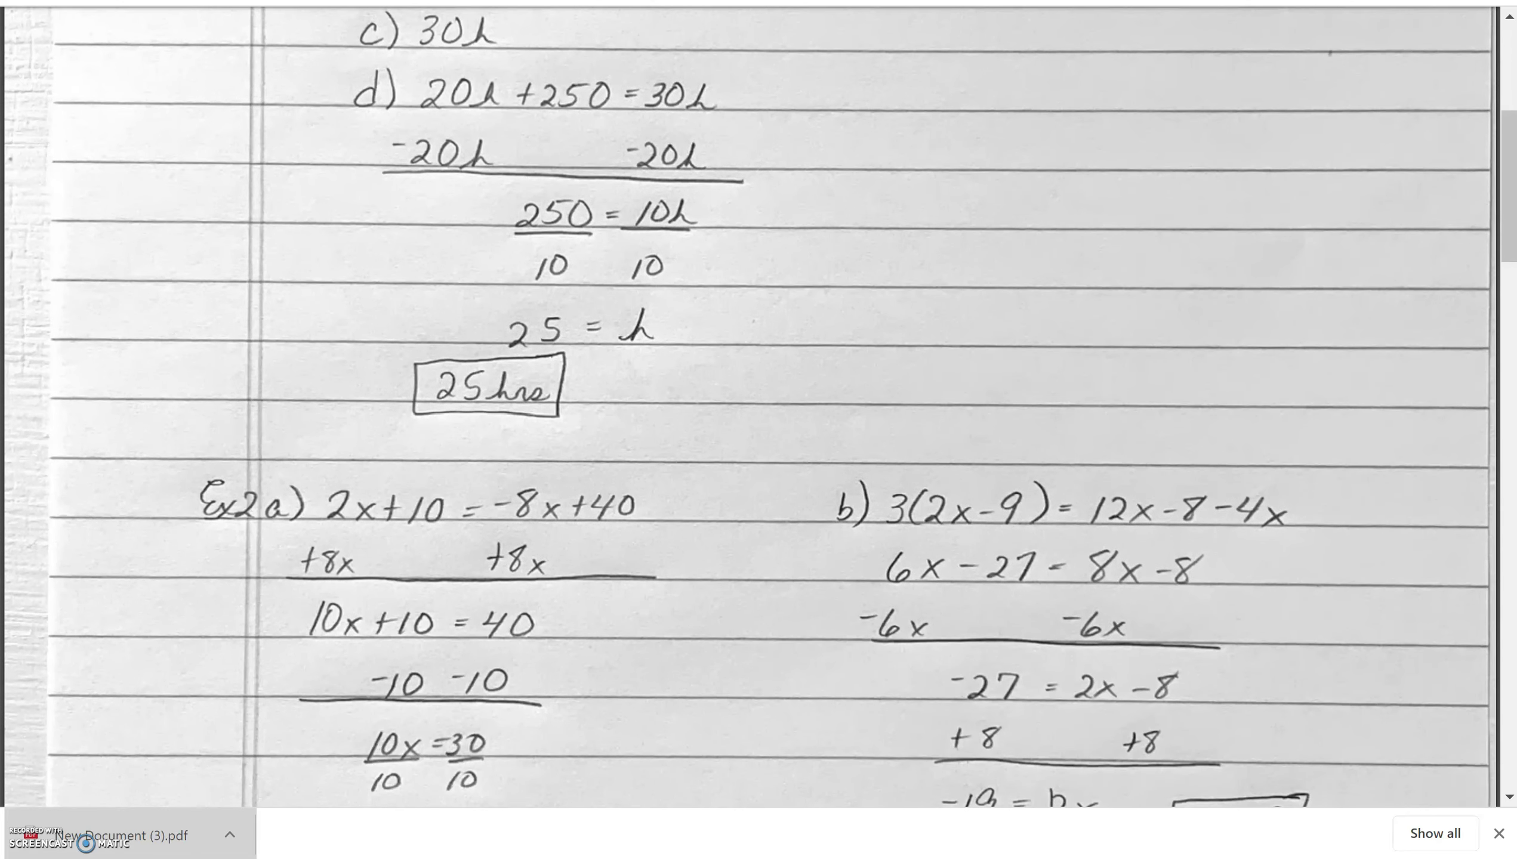
pyautogui.scroll(-5, 758, 407)
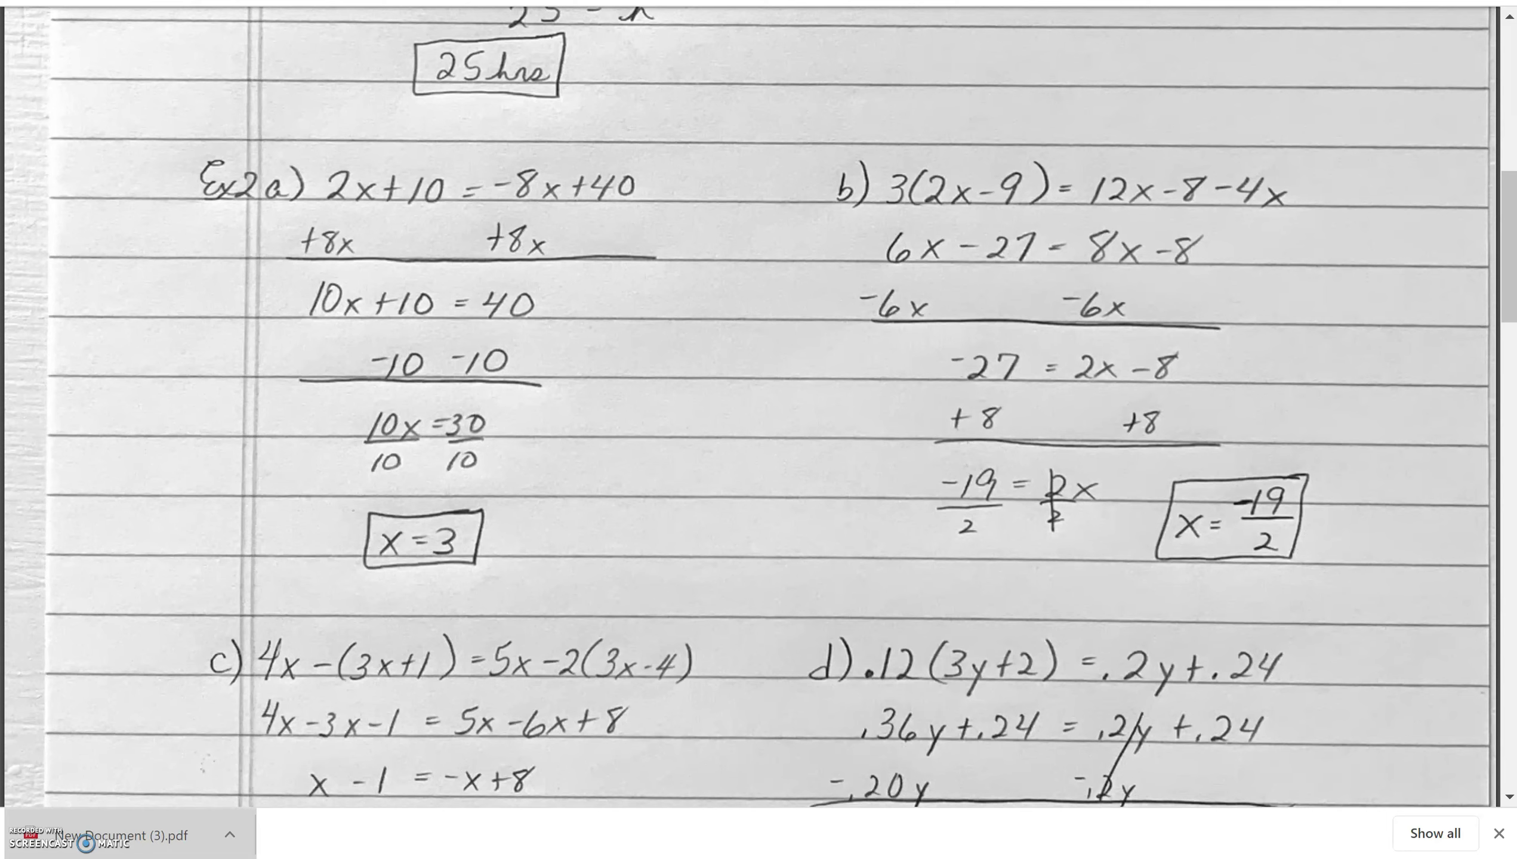
pyautogui.scroll(-14, 758, 407)
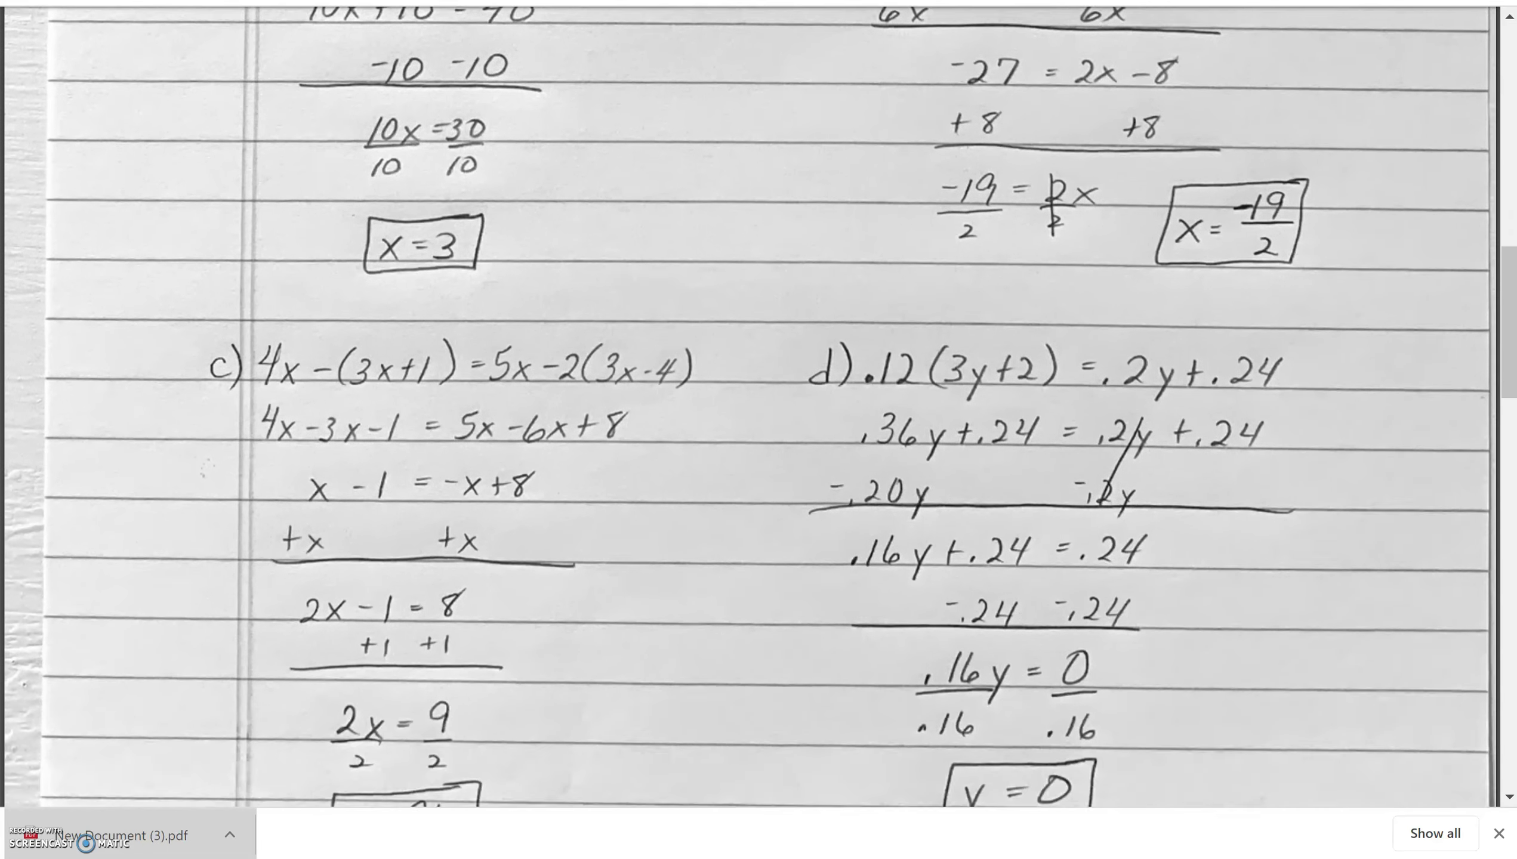
pyautogui.scroll(-5, 758, 407)
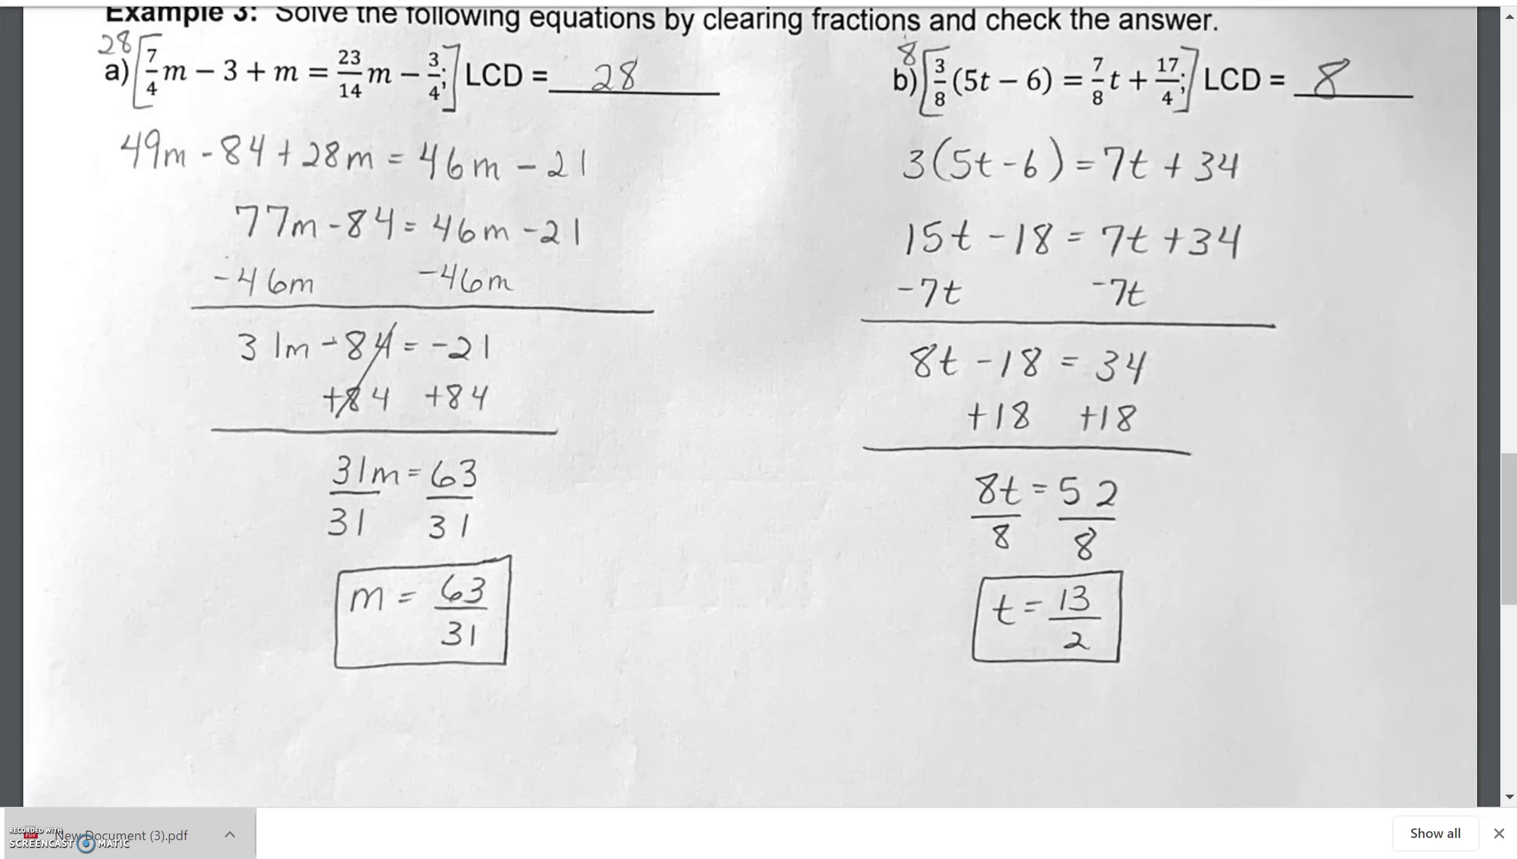
pyautogui.scroll(-11, 758, 407)
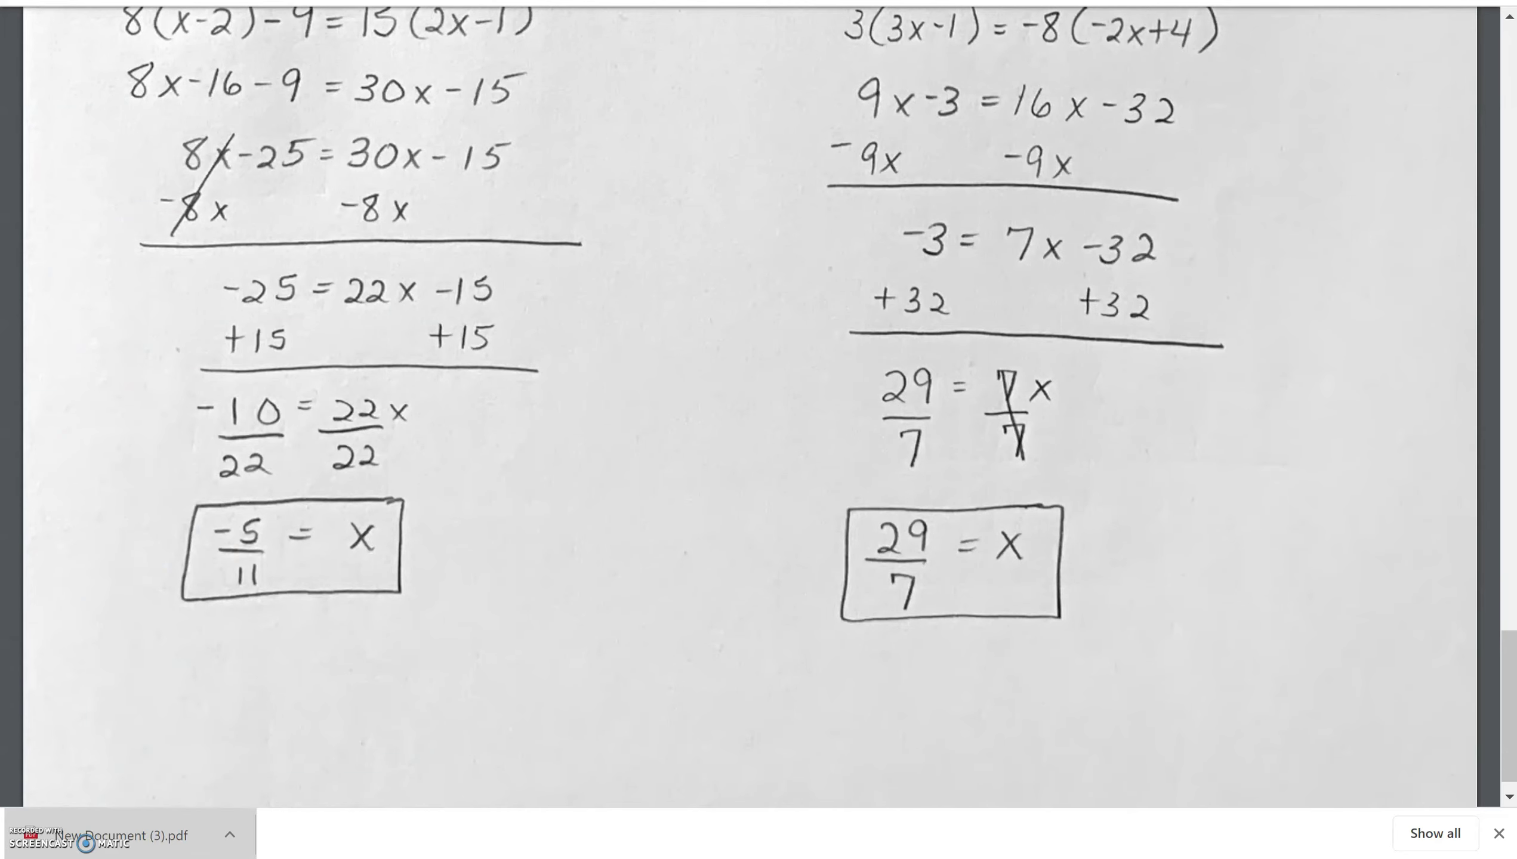
pyautogui.scroll(20, 758, 407)
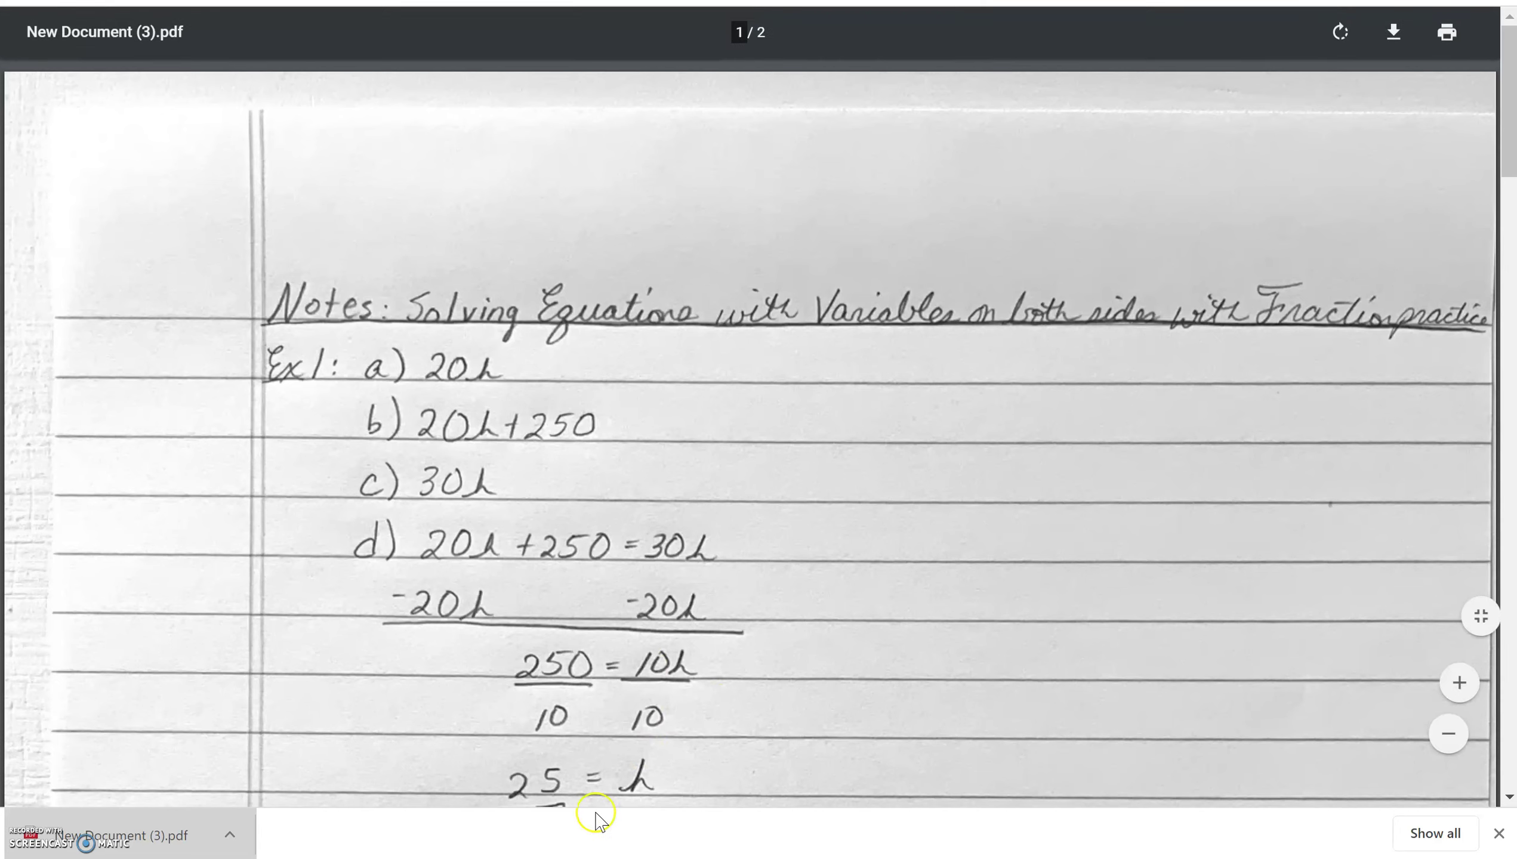
# - Save a copy of the scanned PDF to the desktop, named with the student's last name followed by "Assignment #1", and close the PDF
pyautogui.click(1389, 42)
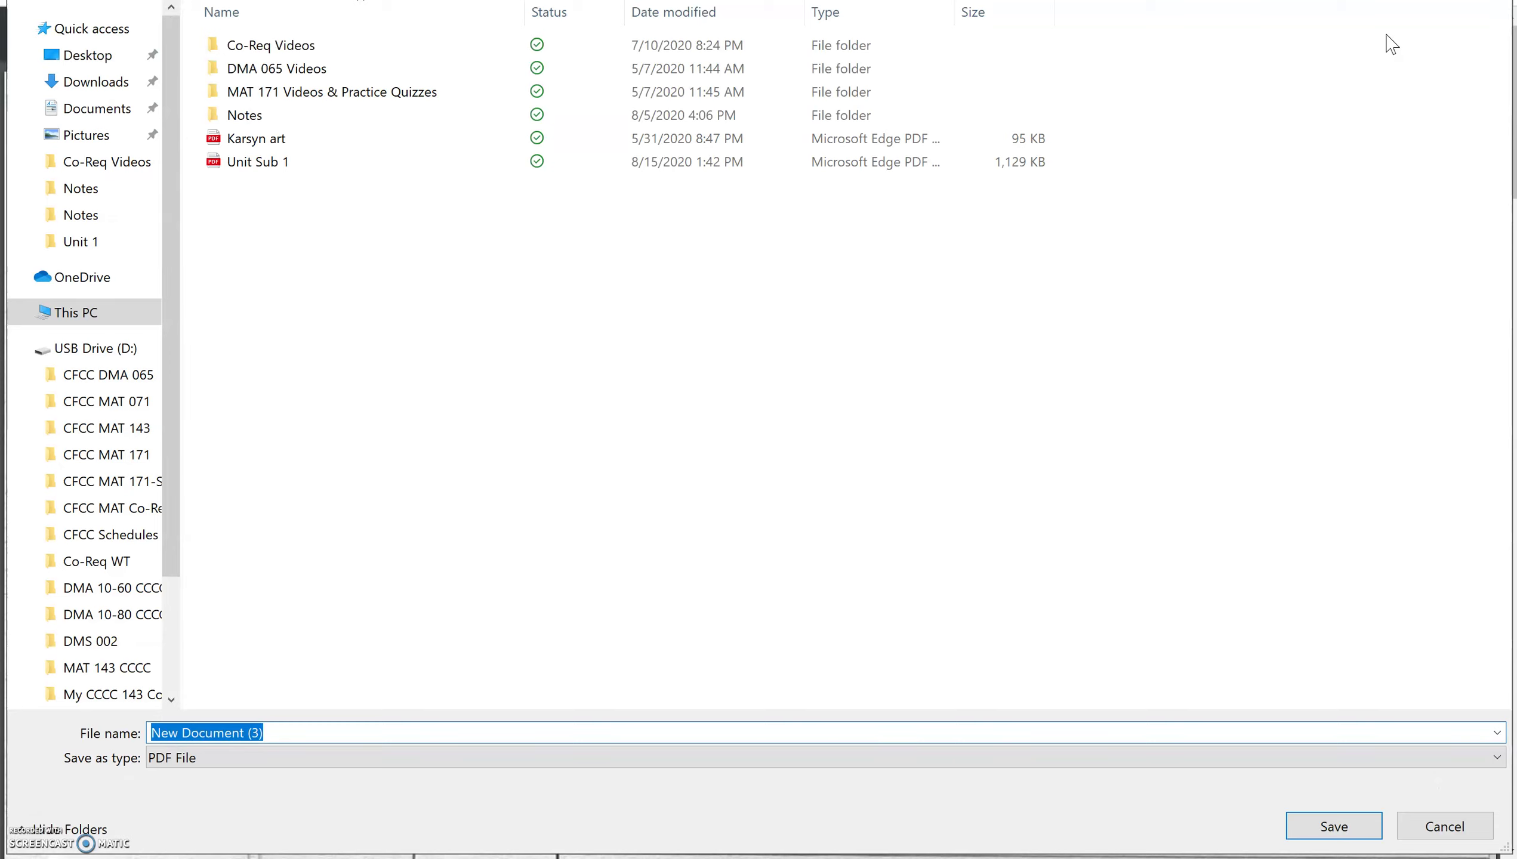
pyautogui.write('A')
pyautogui.press('Escape')
pyautogui.press('BackSpace')
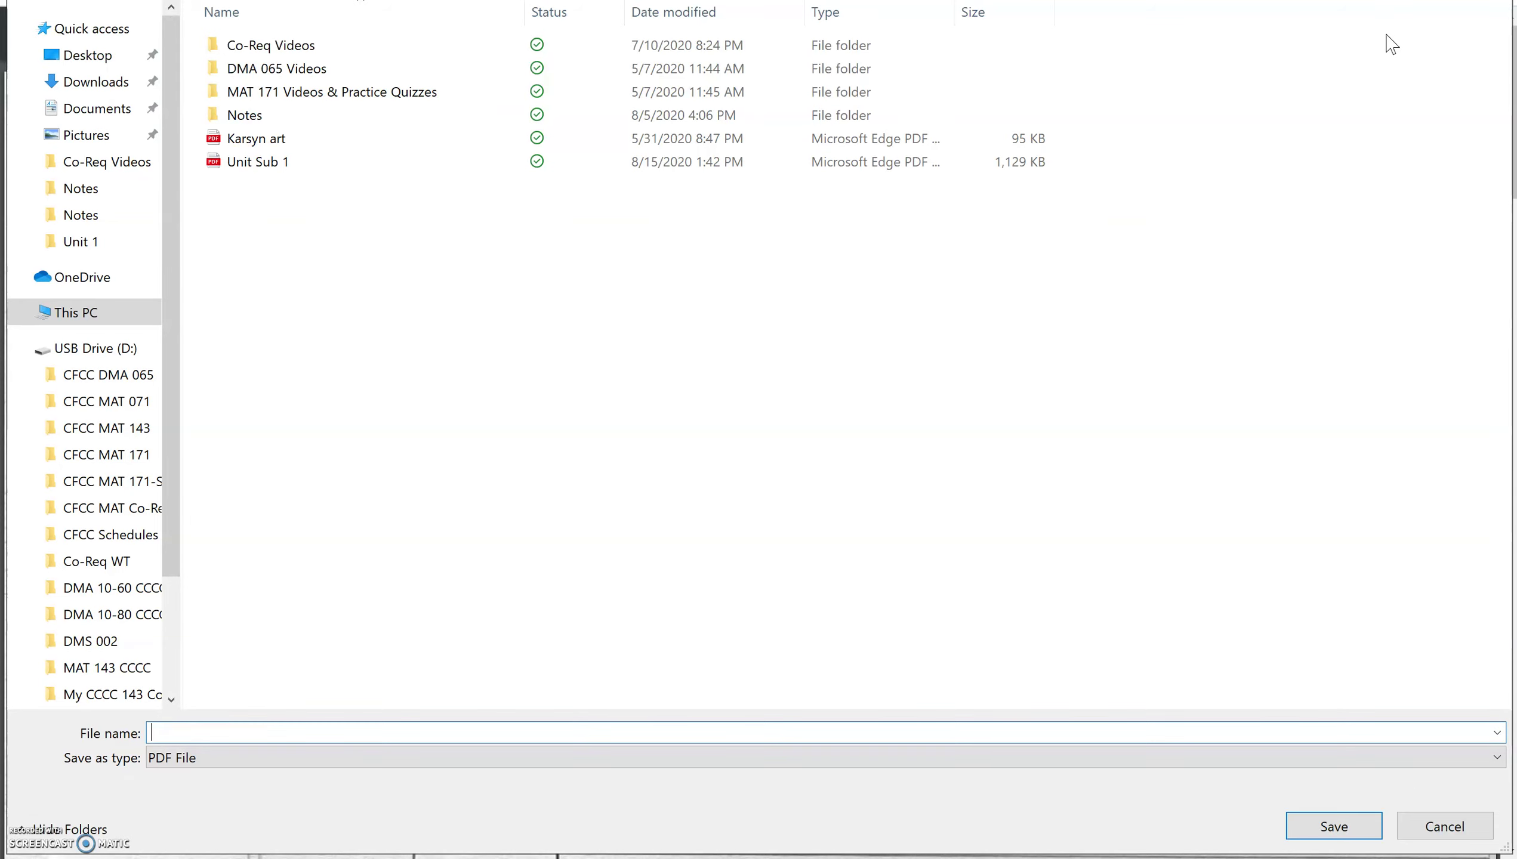
pyautogui.write('Wood Assignment #1')
pyautogui.click(1340, 834)
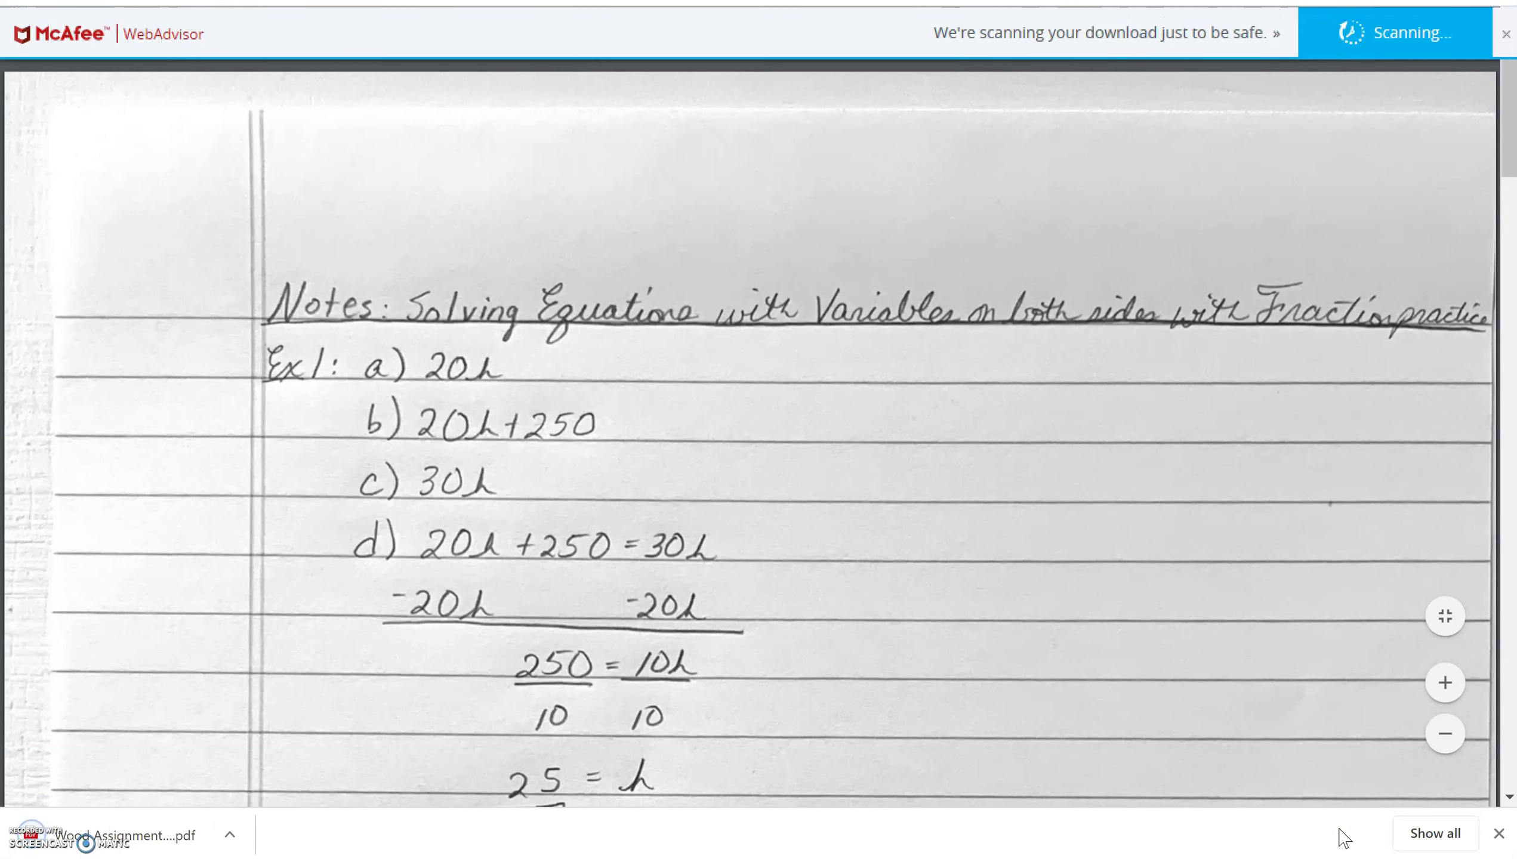
pyautogui.press('Escape')
# - Download both photo attachments from the "Math demo" email and open IMG_1817.jpg
pyautogui.moveTo(463, 524)
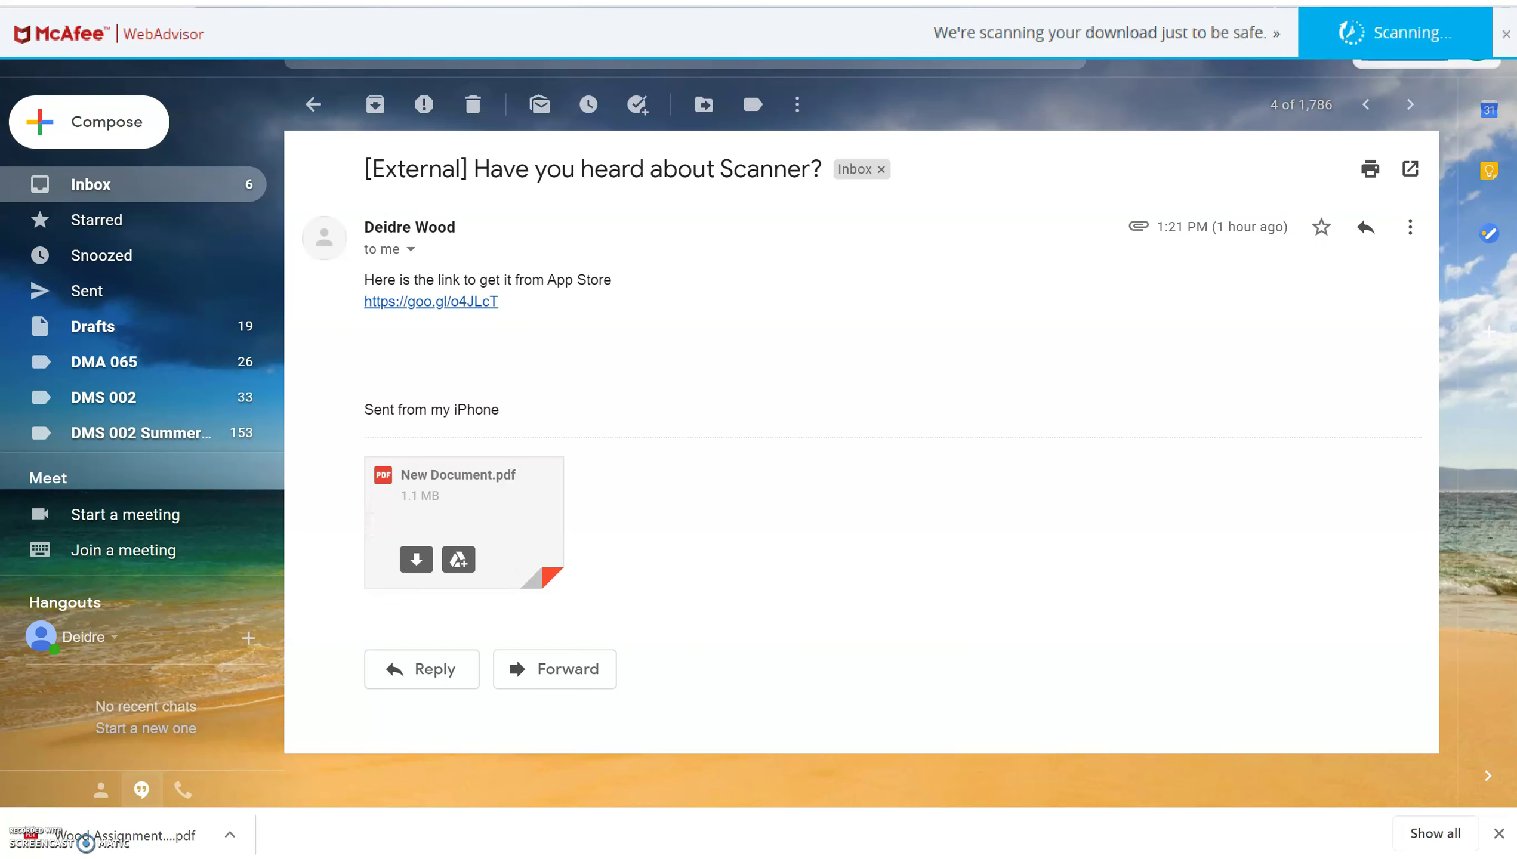
pyautogui.hotkey('alt', 'Left')
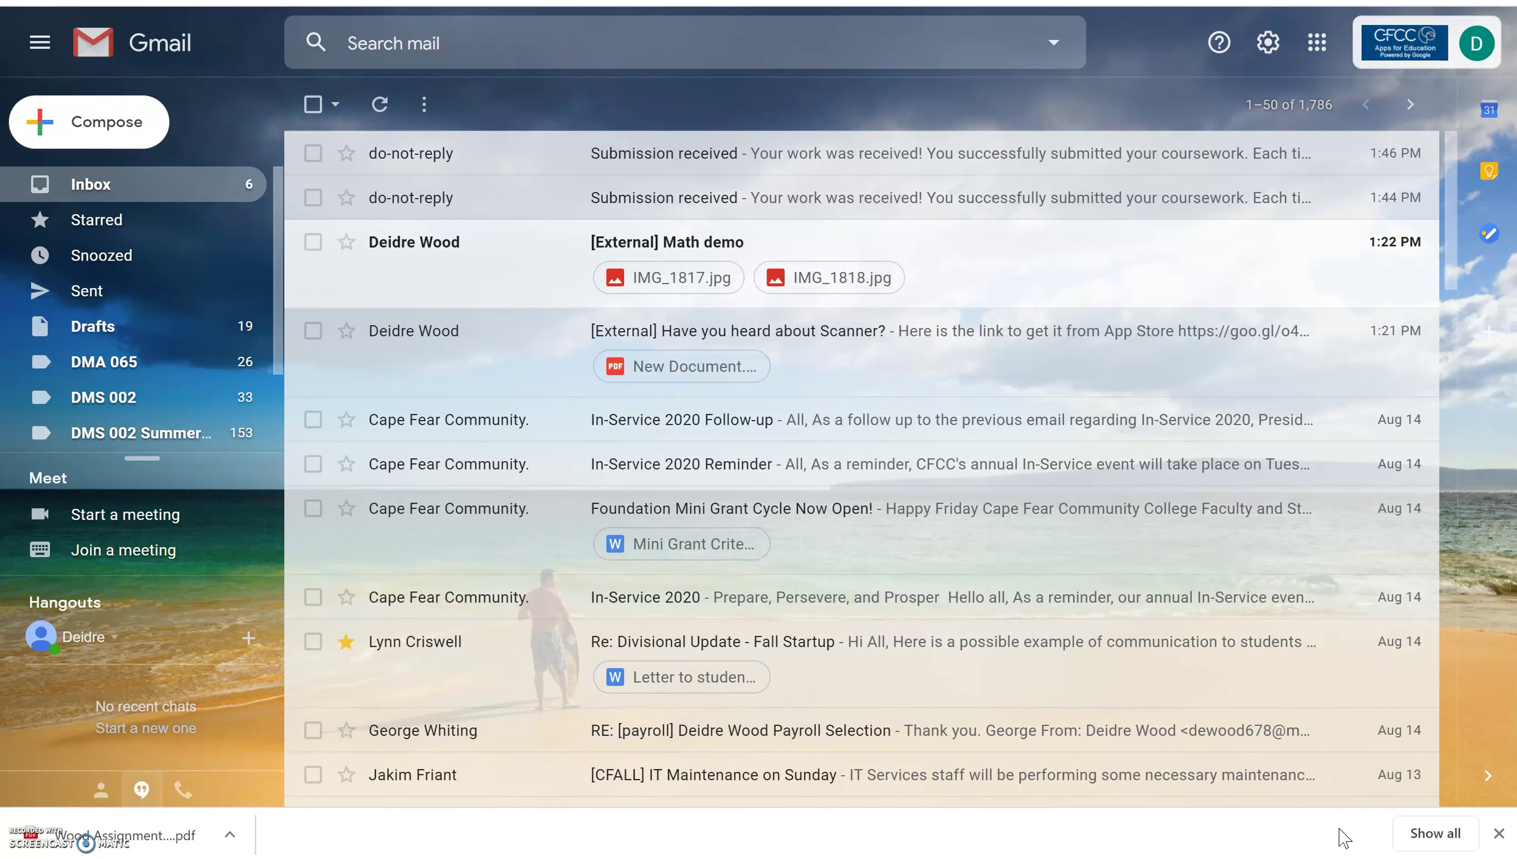
pyautogui.click(751, 241)
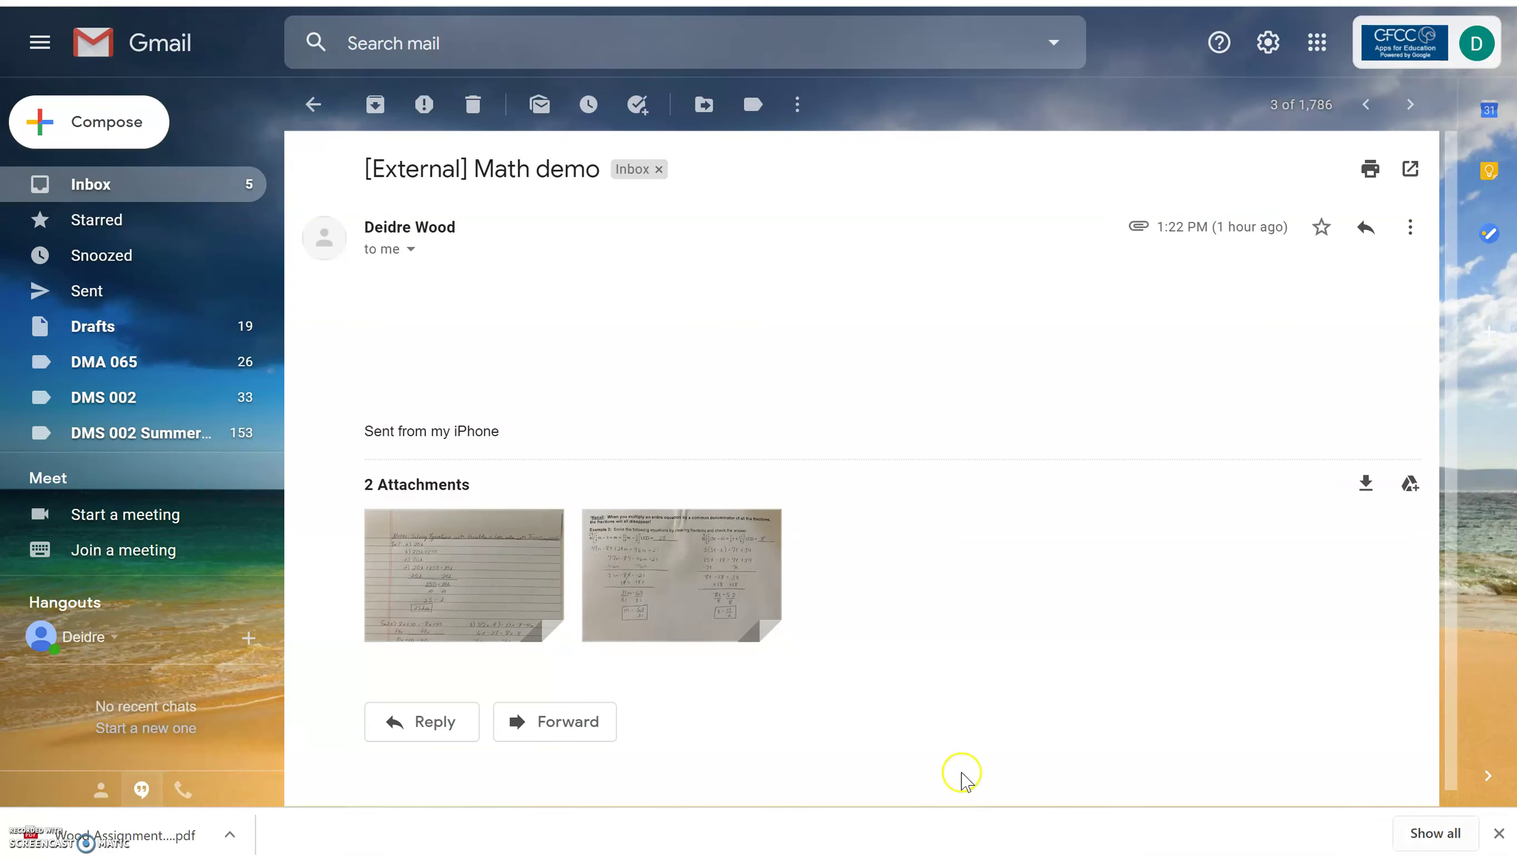
pyautogui.moveTo(467, 609)
pyautogui.click(415, 614)
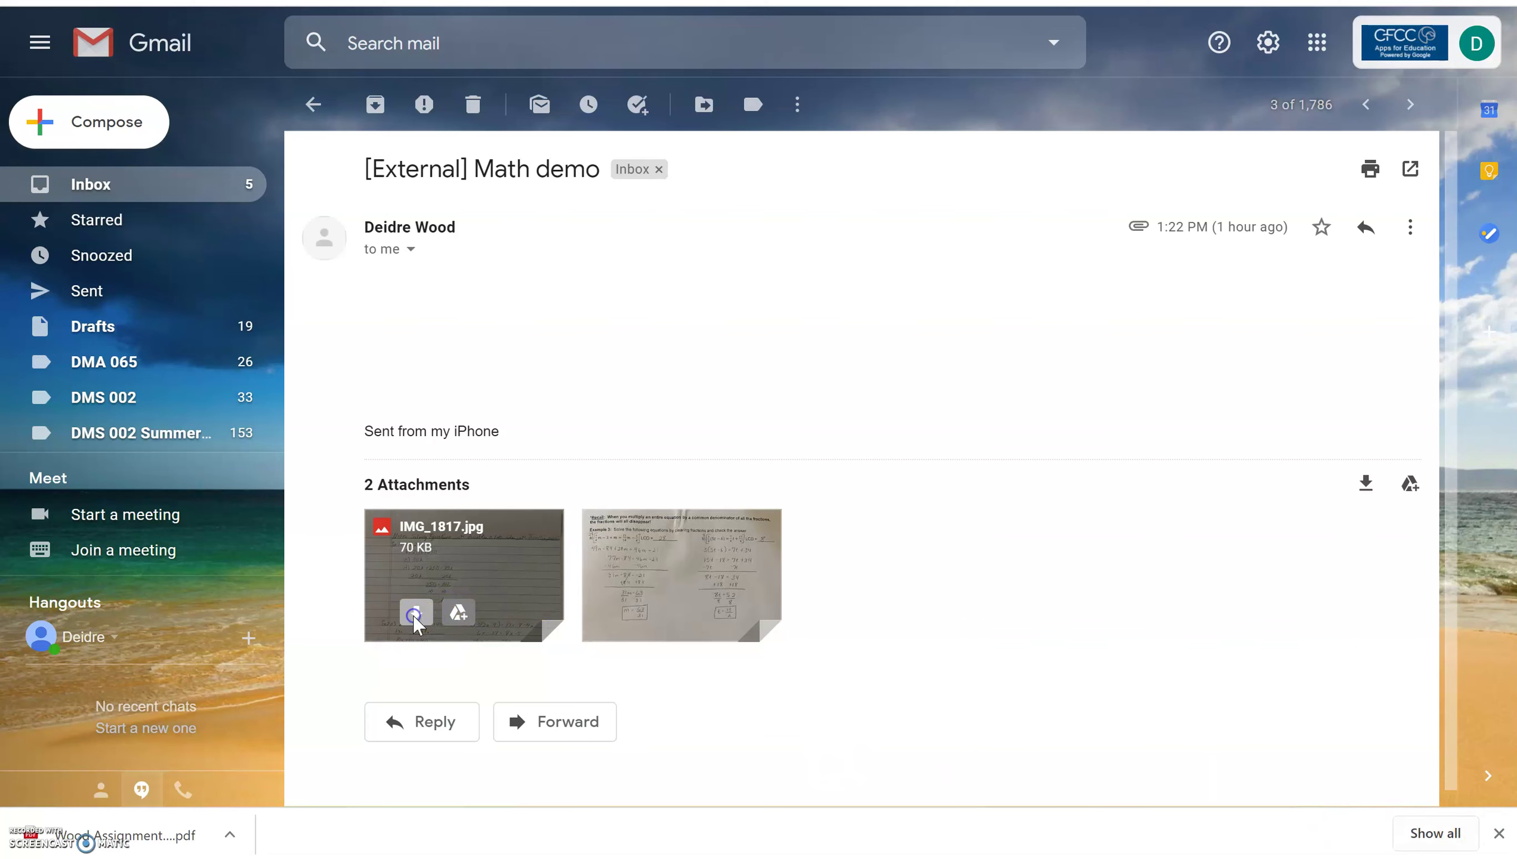
pyautogui.click(630, 613)
pyautogui.click(330, 818)
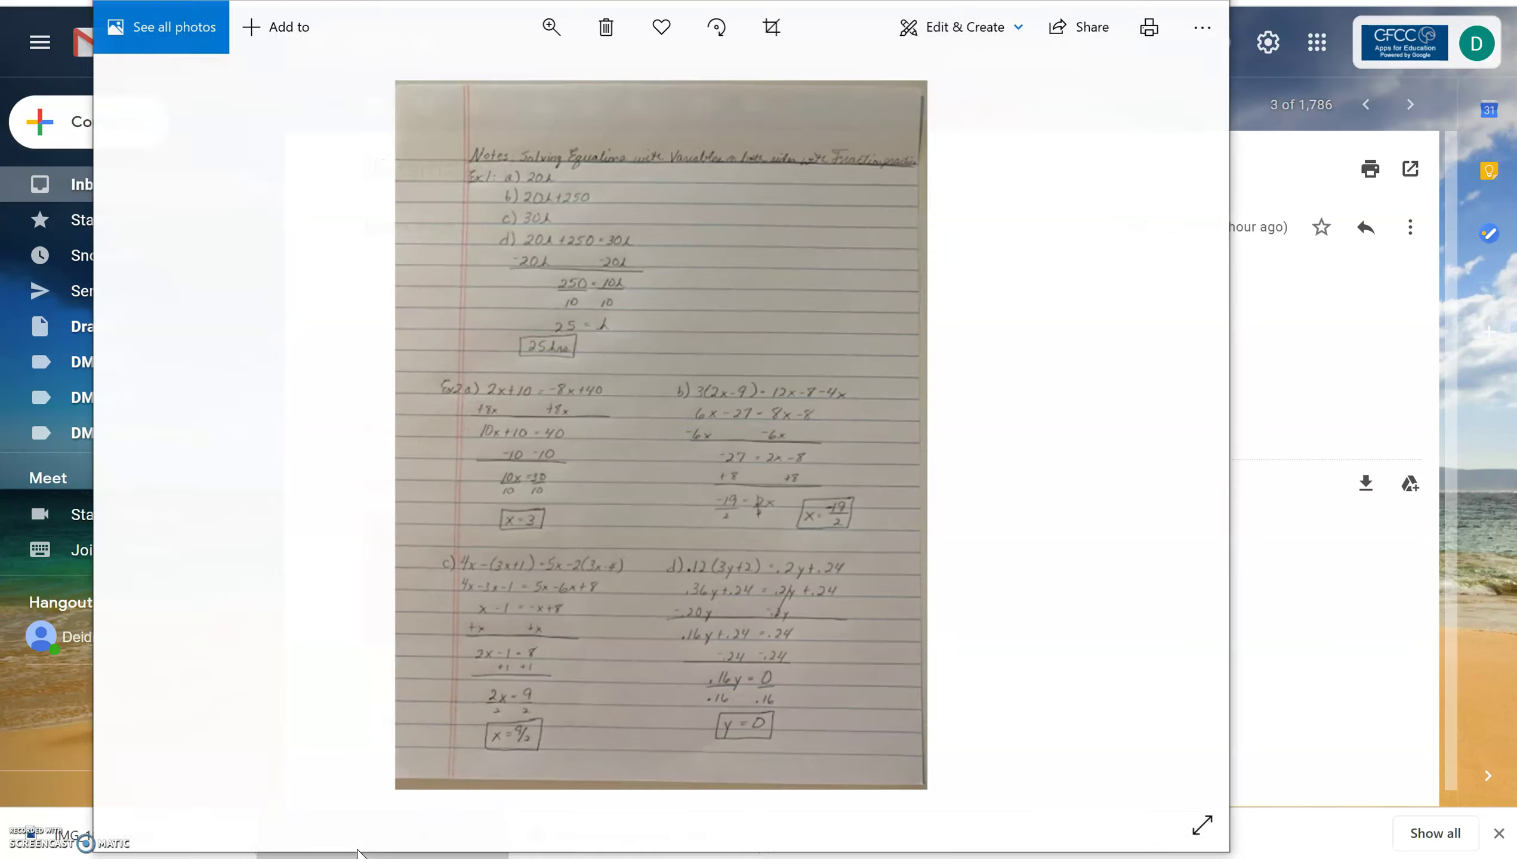
# - Save the IMG_1817 photo as a JPG on the desktop, named with the last name followed by "Assignment 1 pg1", and close it
pyautogui.click(1203, 29)
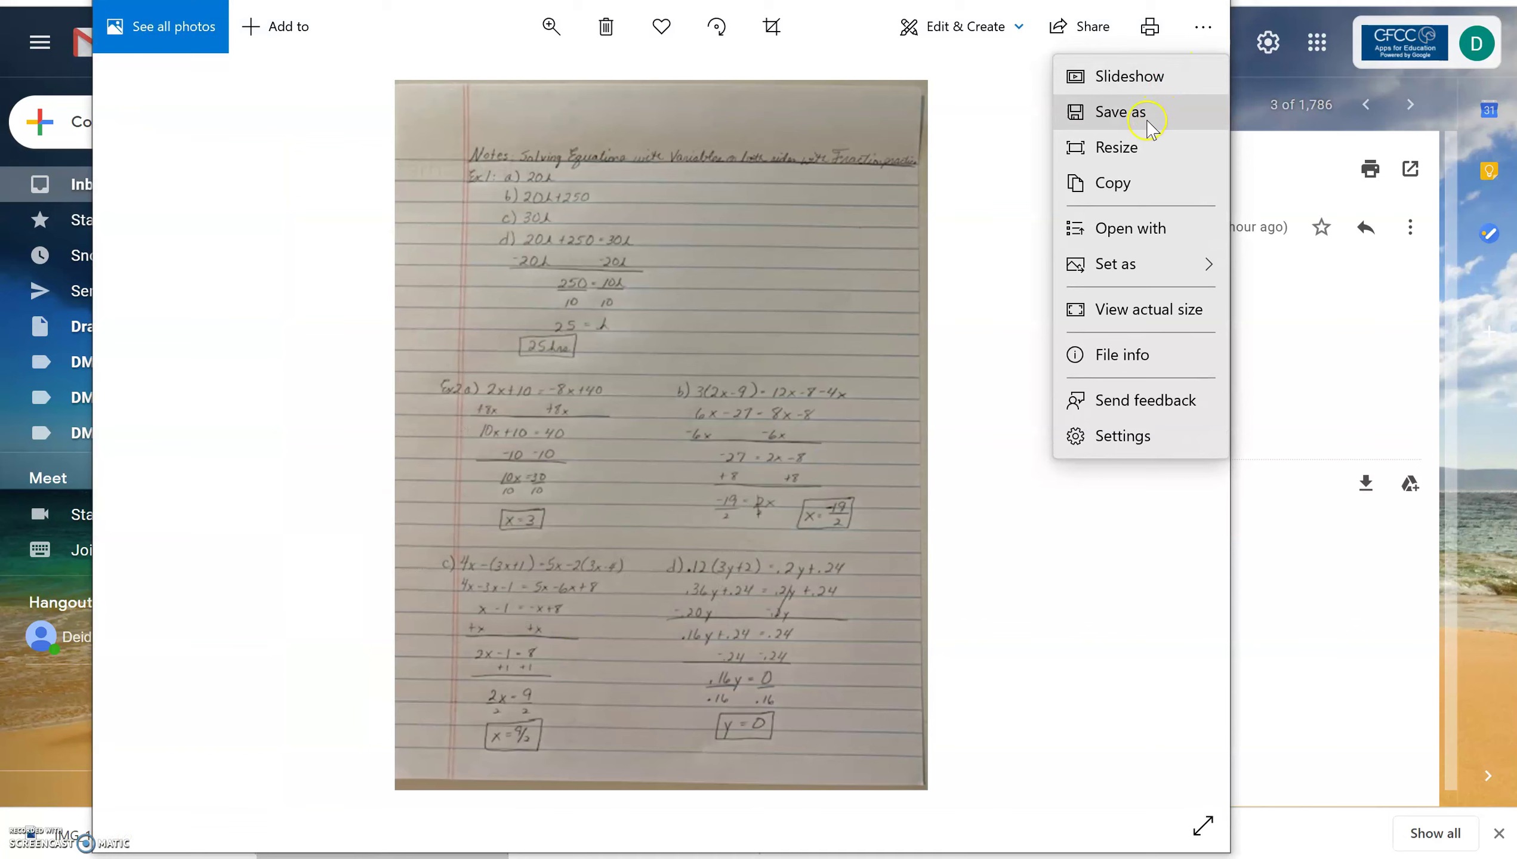
pyautogui.click(1146, 113)
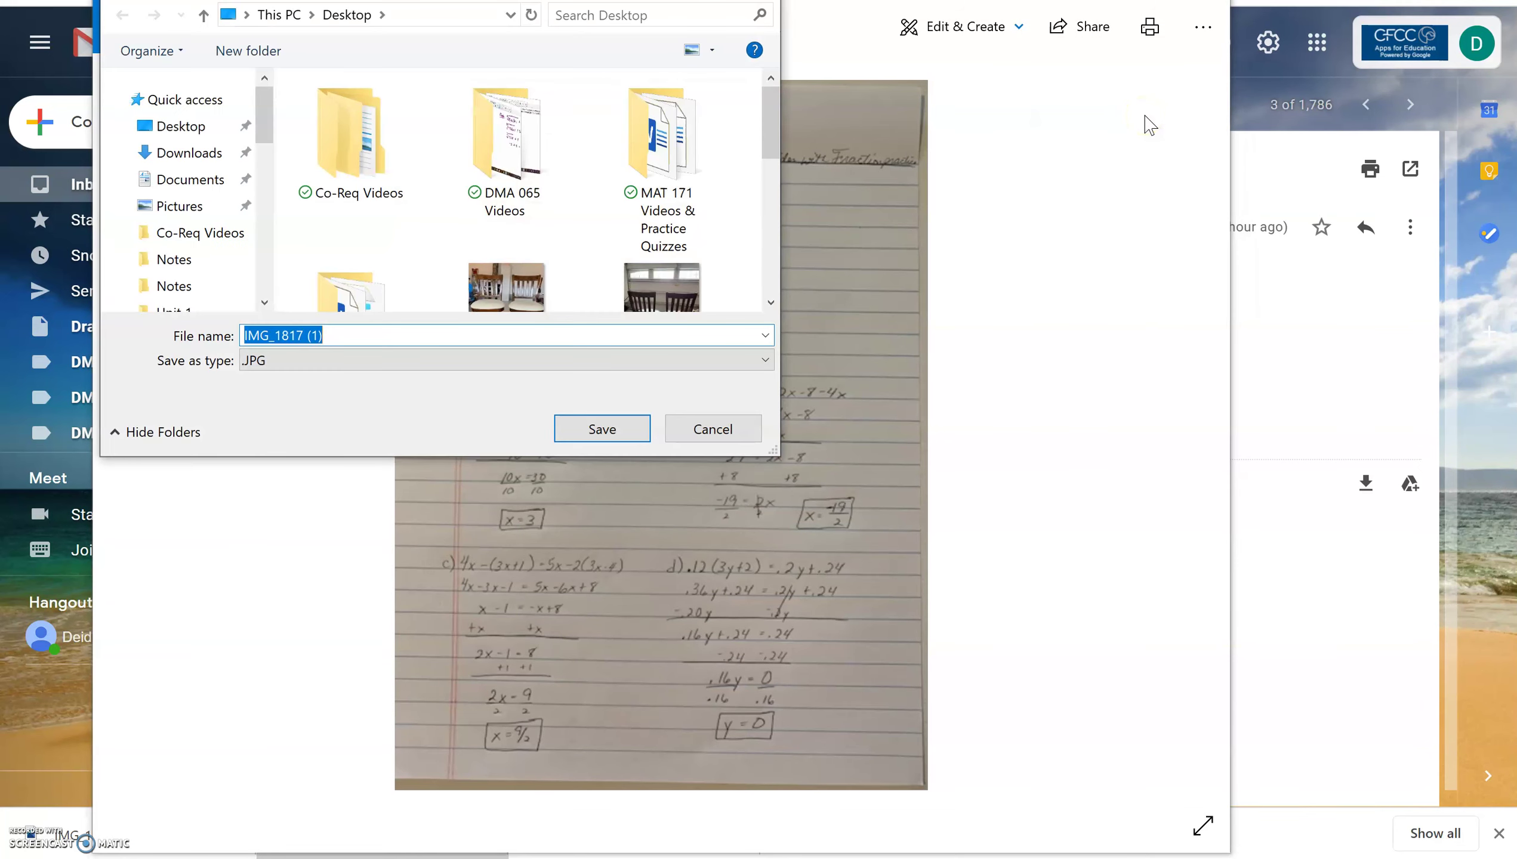
pyautogui.write('Wood A')
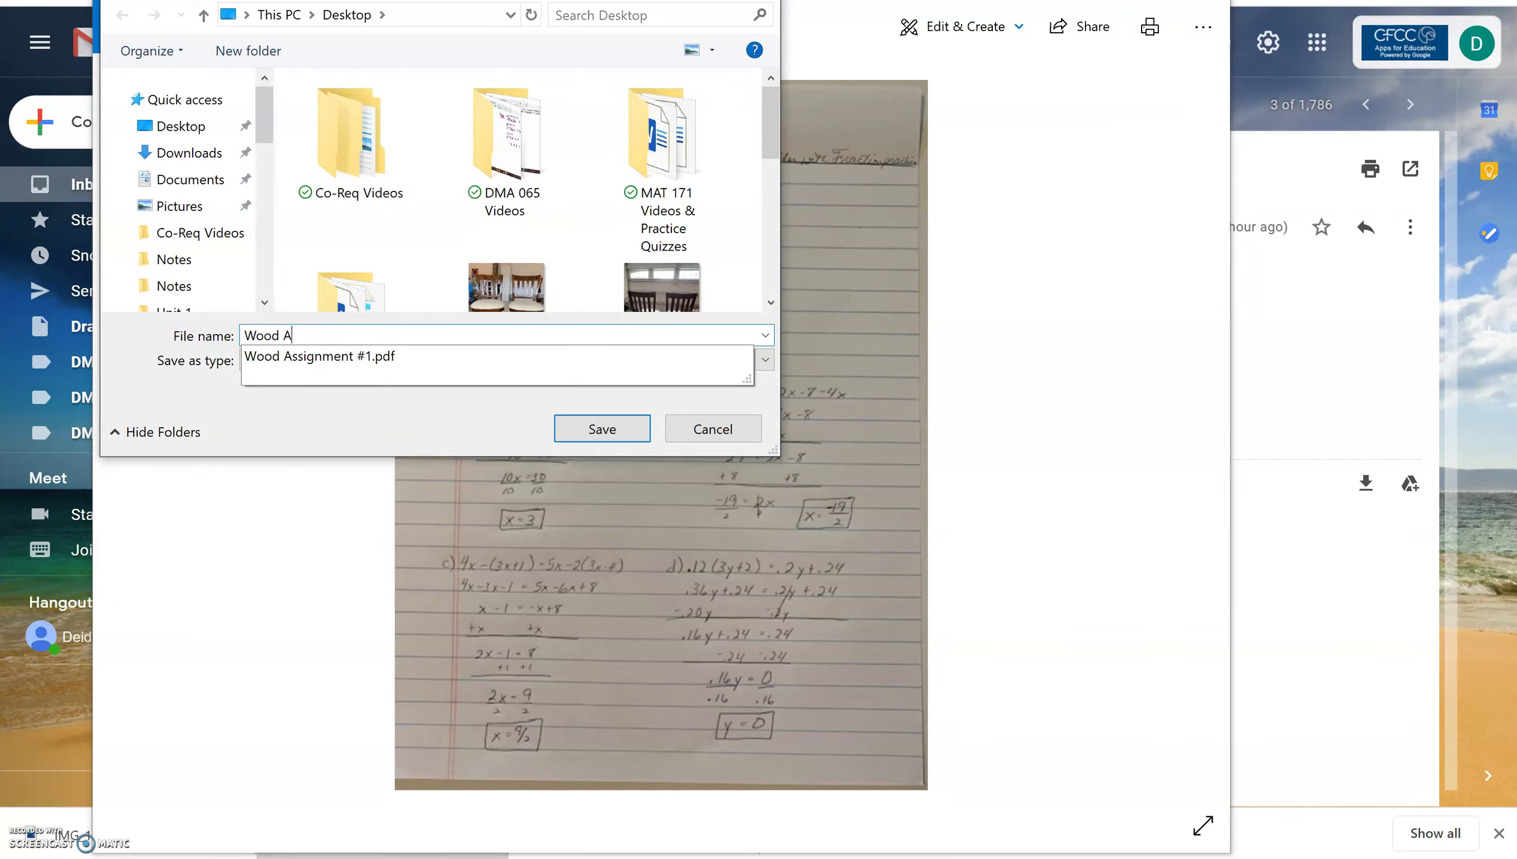
pyautogui.write('ssignment 1 pg1')
pyautogui.press('Return')
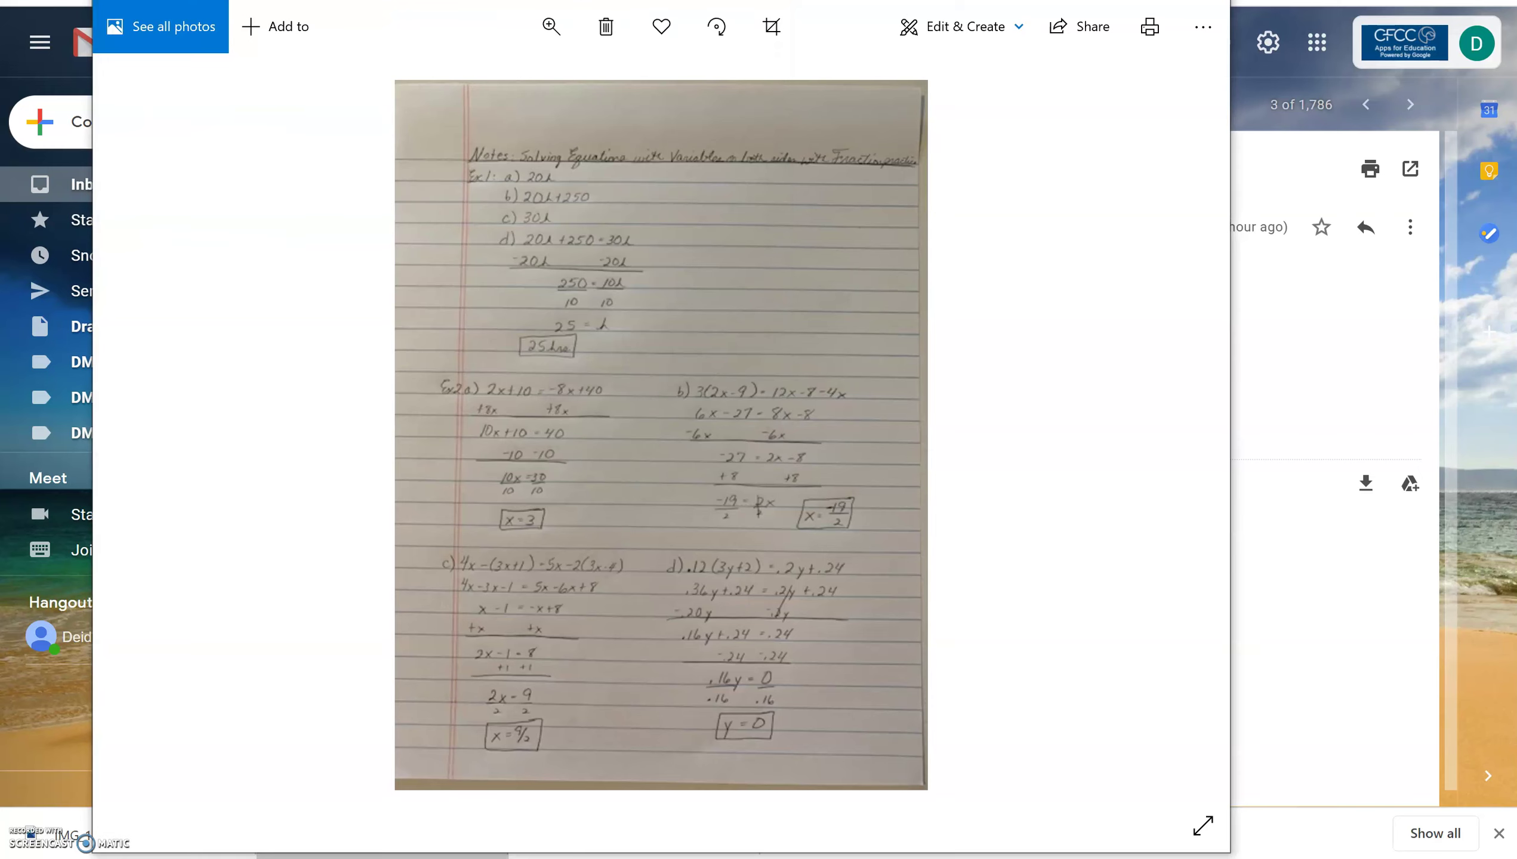
pyautogui.hotkey('alt', 'F4')
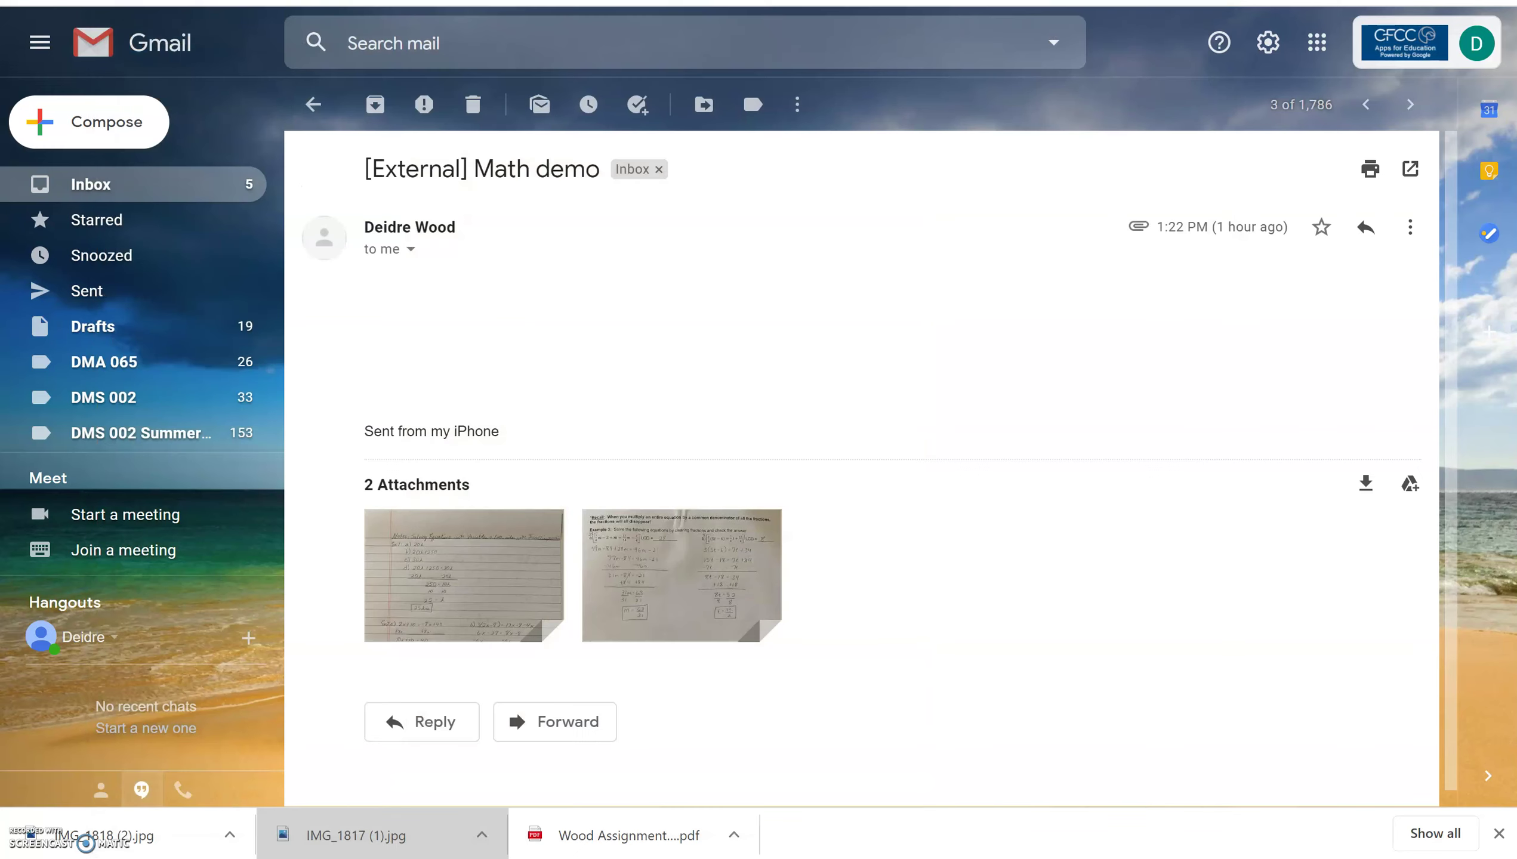
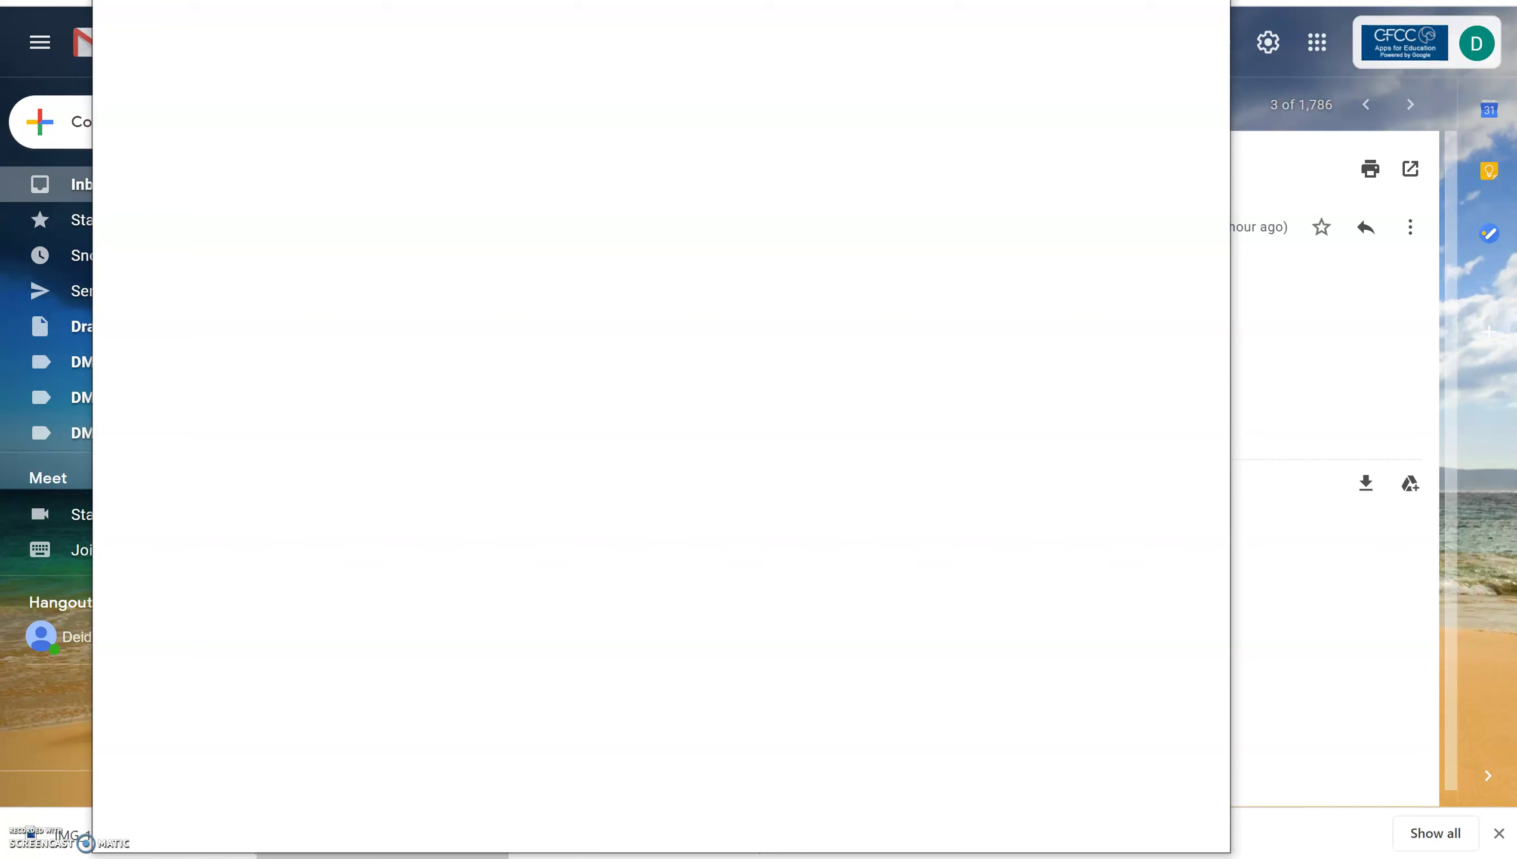
# - Preview IMG_1818.jpg from the email, download it again and open the downloaded photo
pyautogui.hotkey('alt', 'F4')
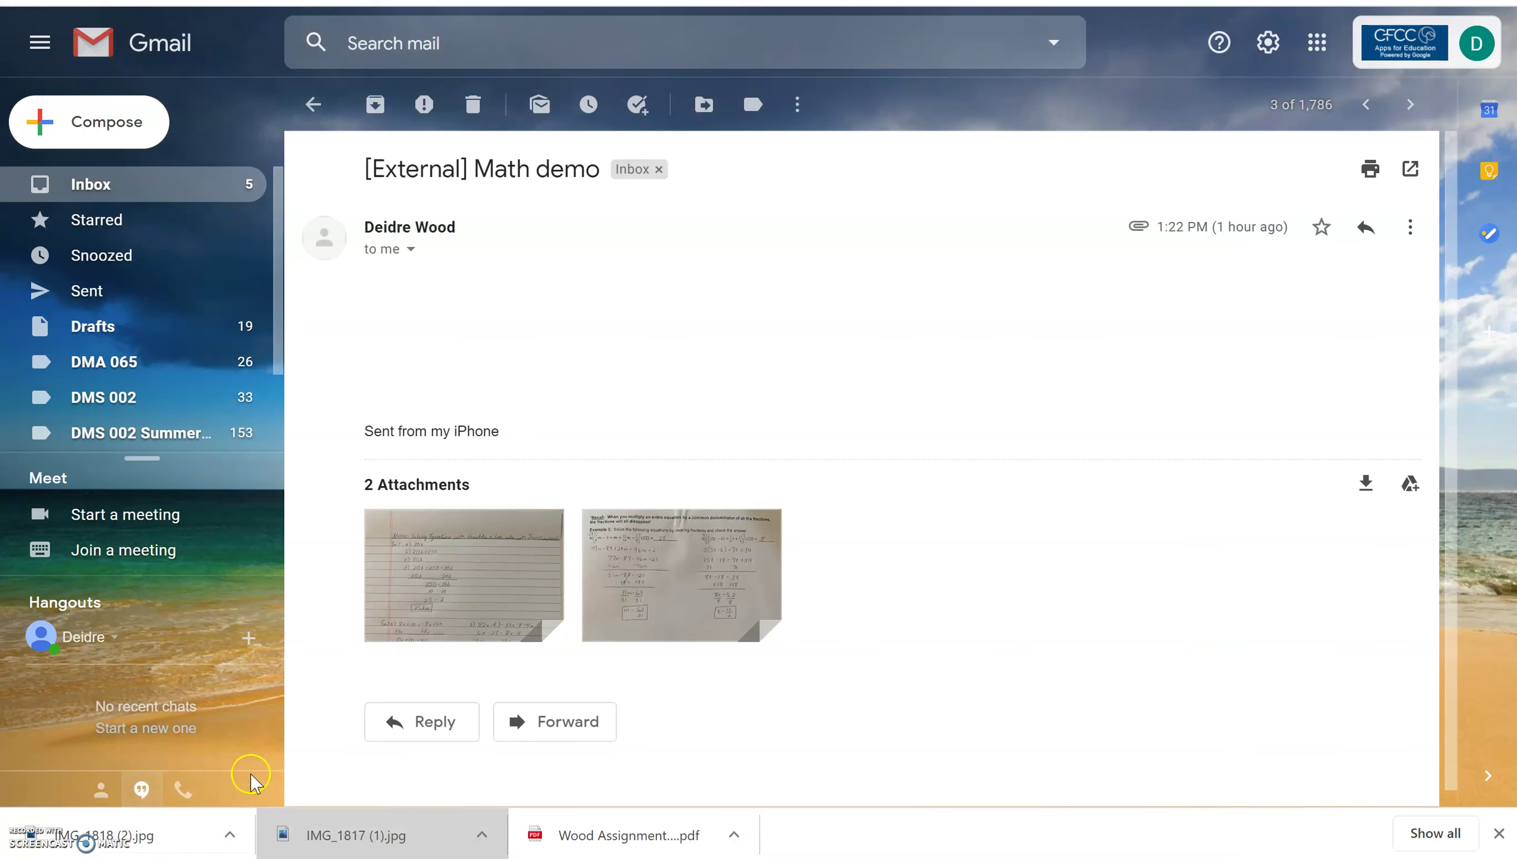
pyautogui.click(144, 849)
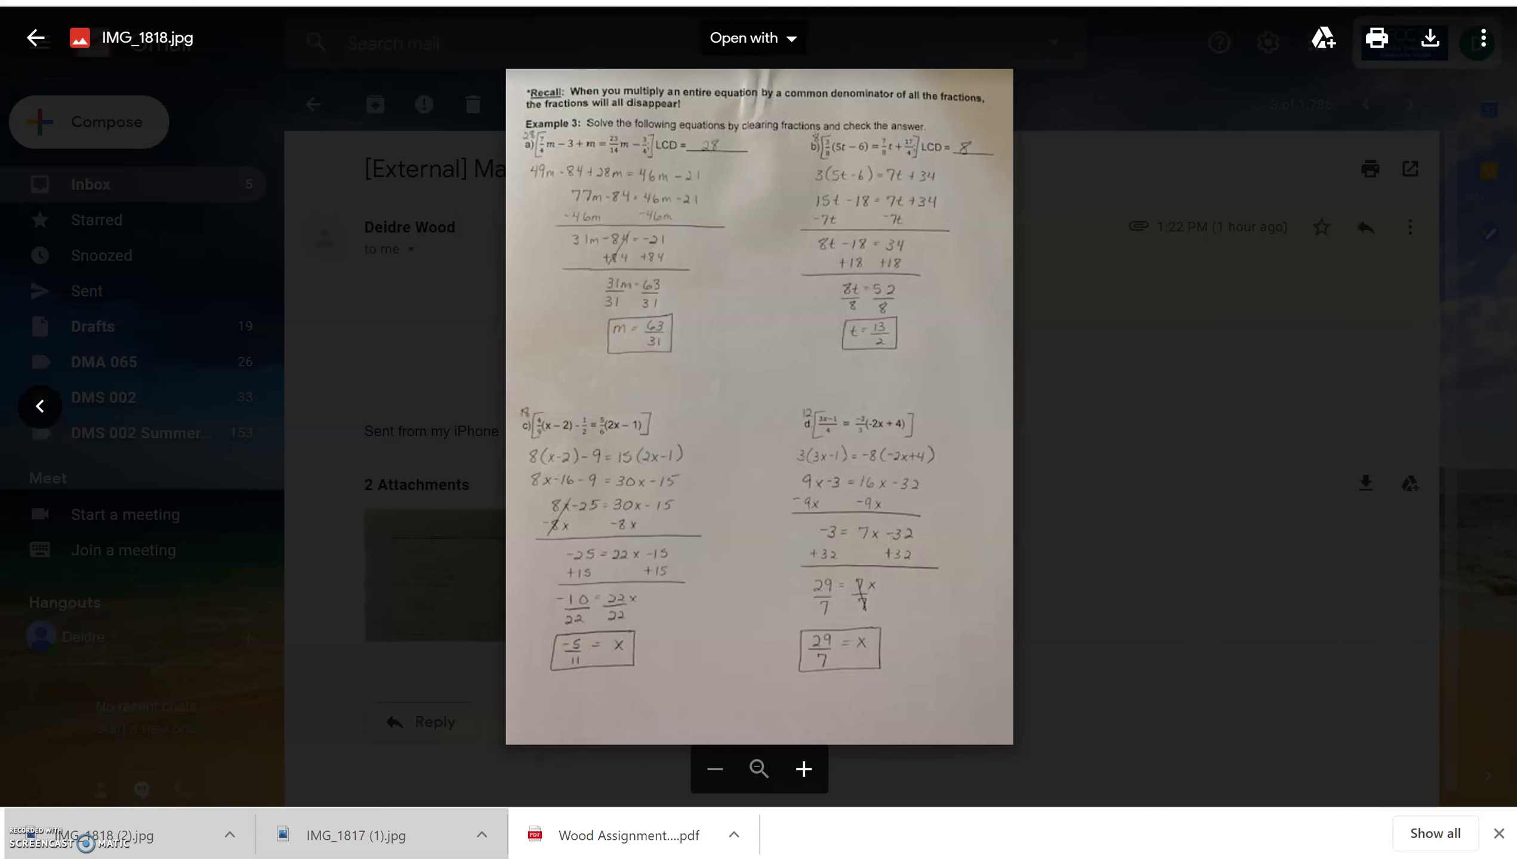
pyautogui.click(606, 459)
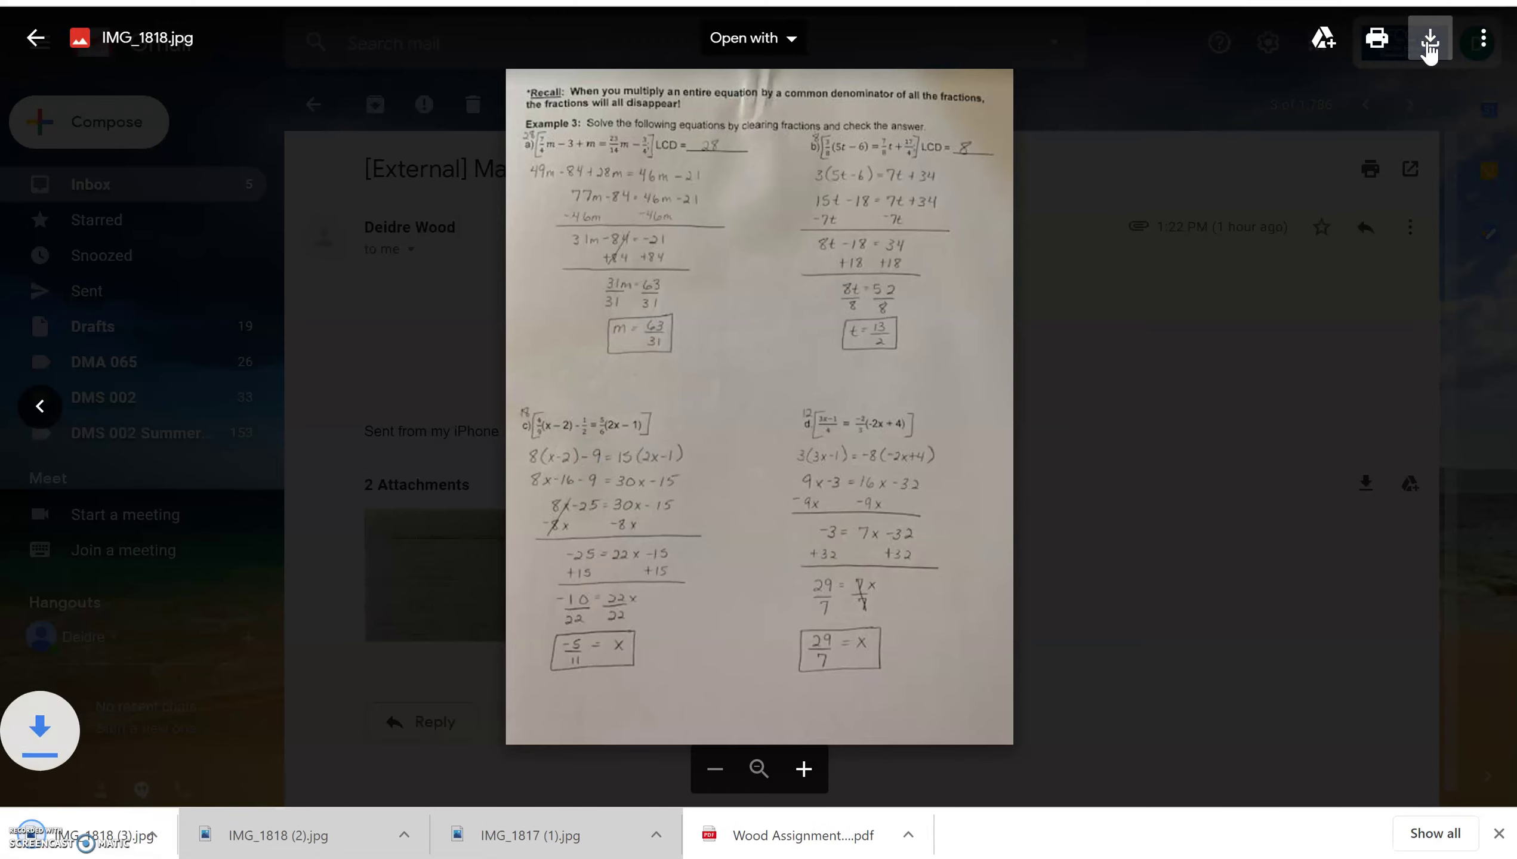
pyautogui.click(113, 785)
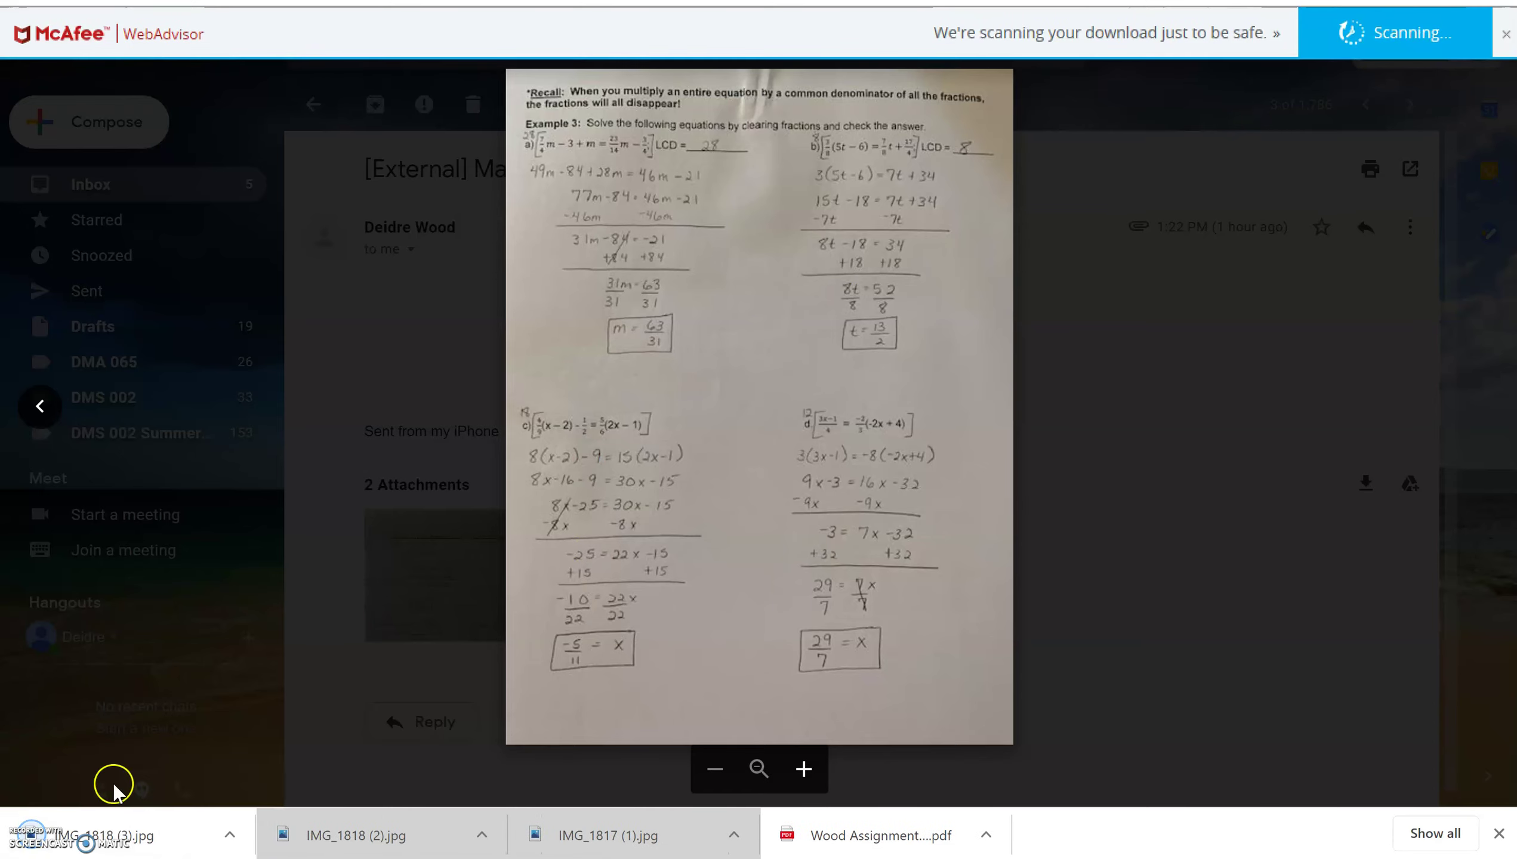
pyautogui.click(86, 834)
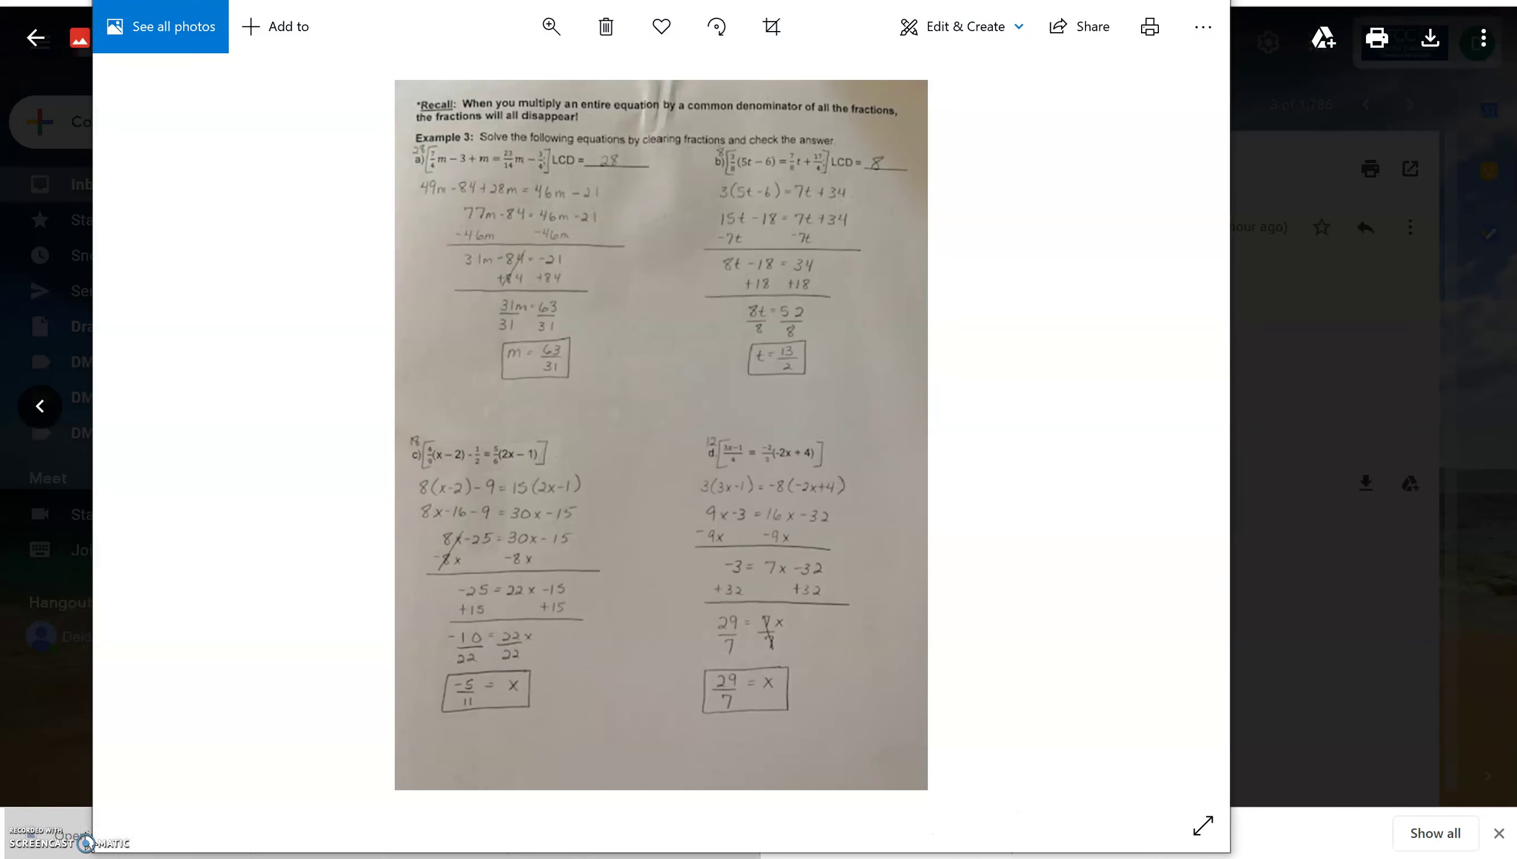
# - Save the opened IMG_1818 photo as a JPG on the desktop, named with the last name followed by "Assignment 1 pg2"
pyautogui.click(1204, 28)
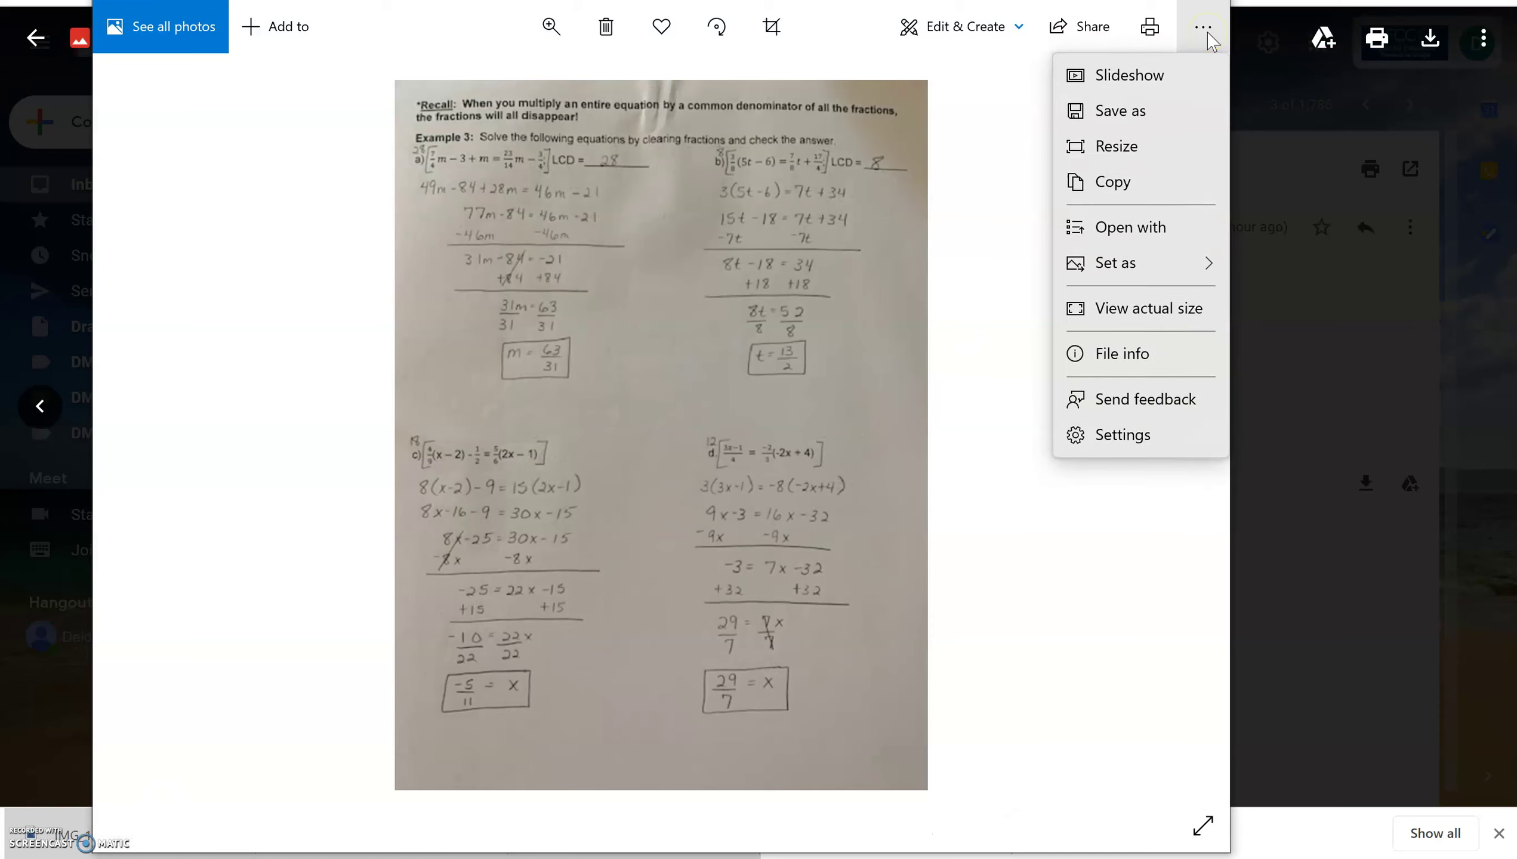
pyautogui.click(1142, 118)
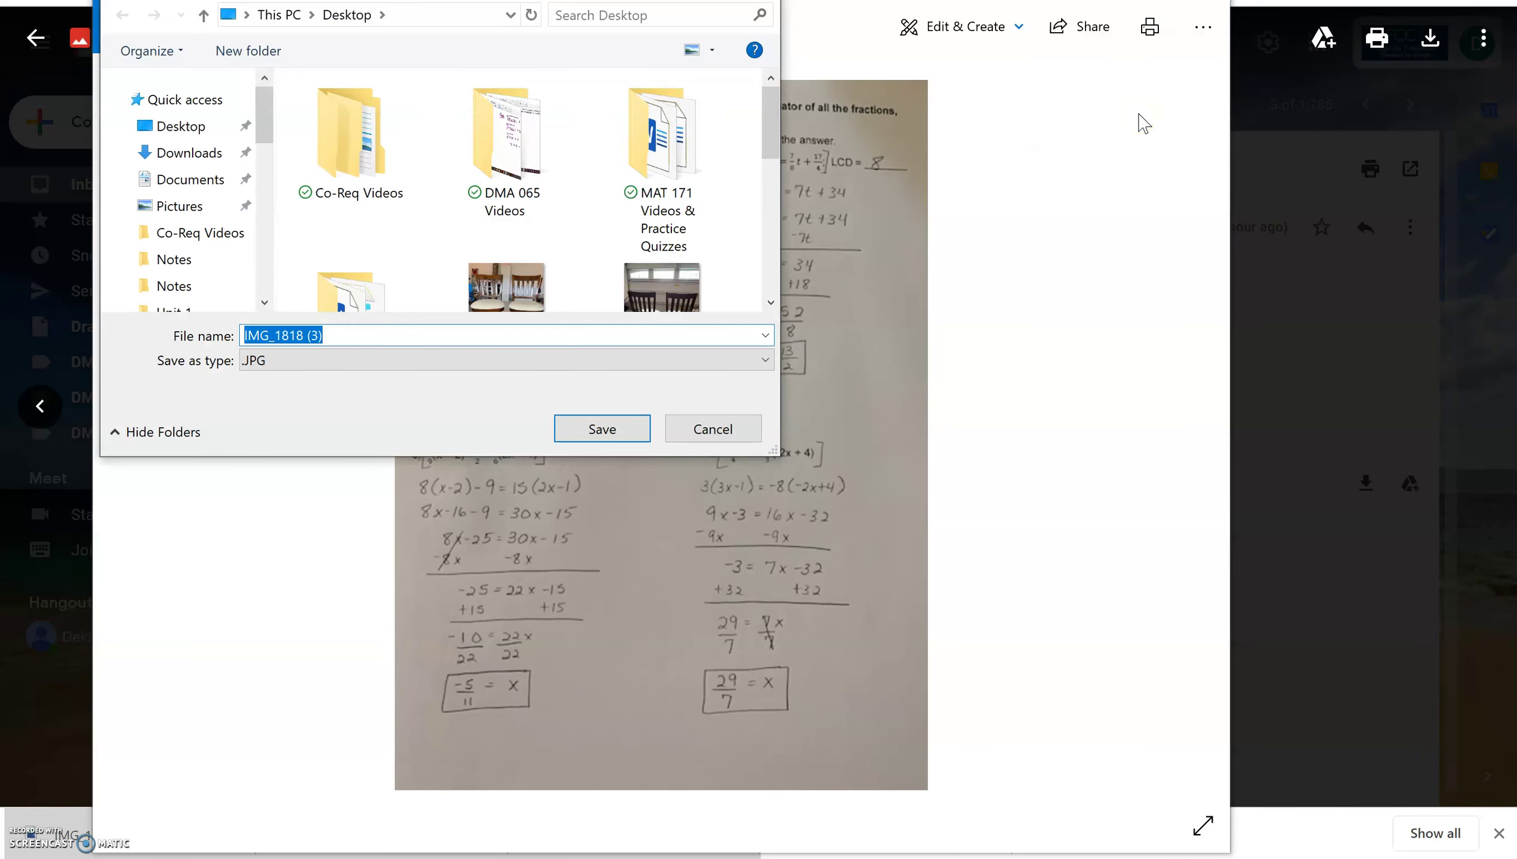
pyautogui.write('Wood')
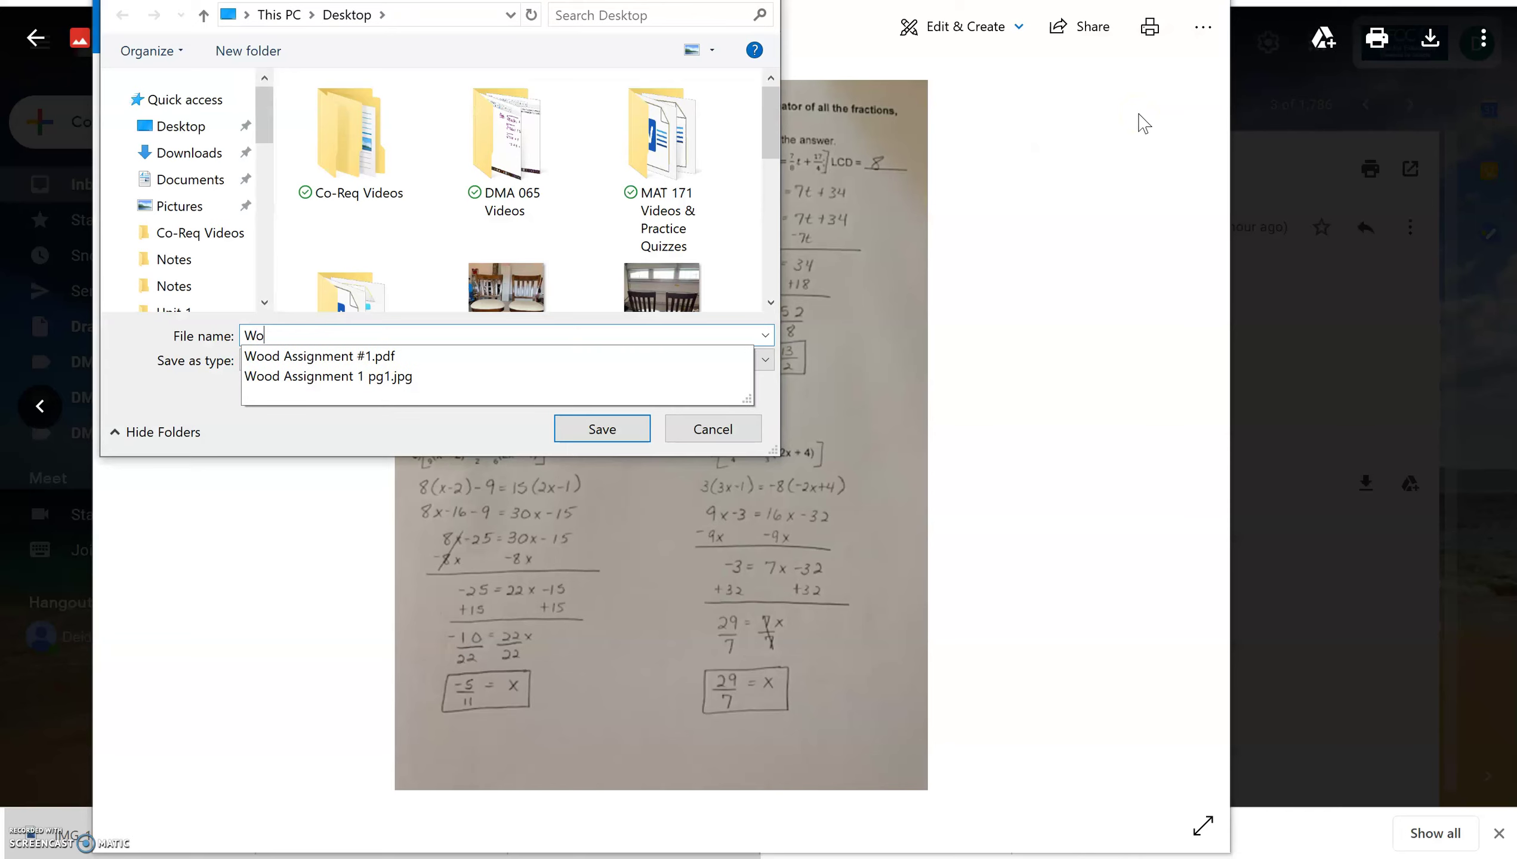
pyautogui.click(377, 386)
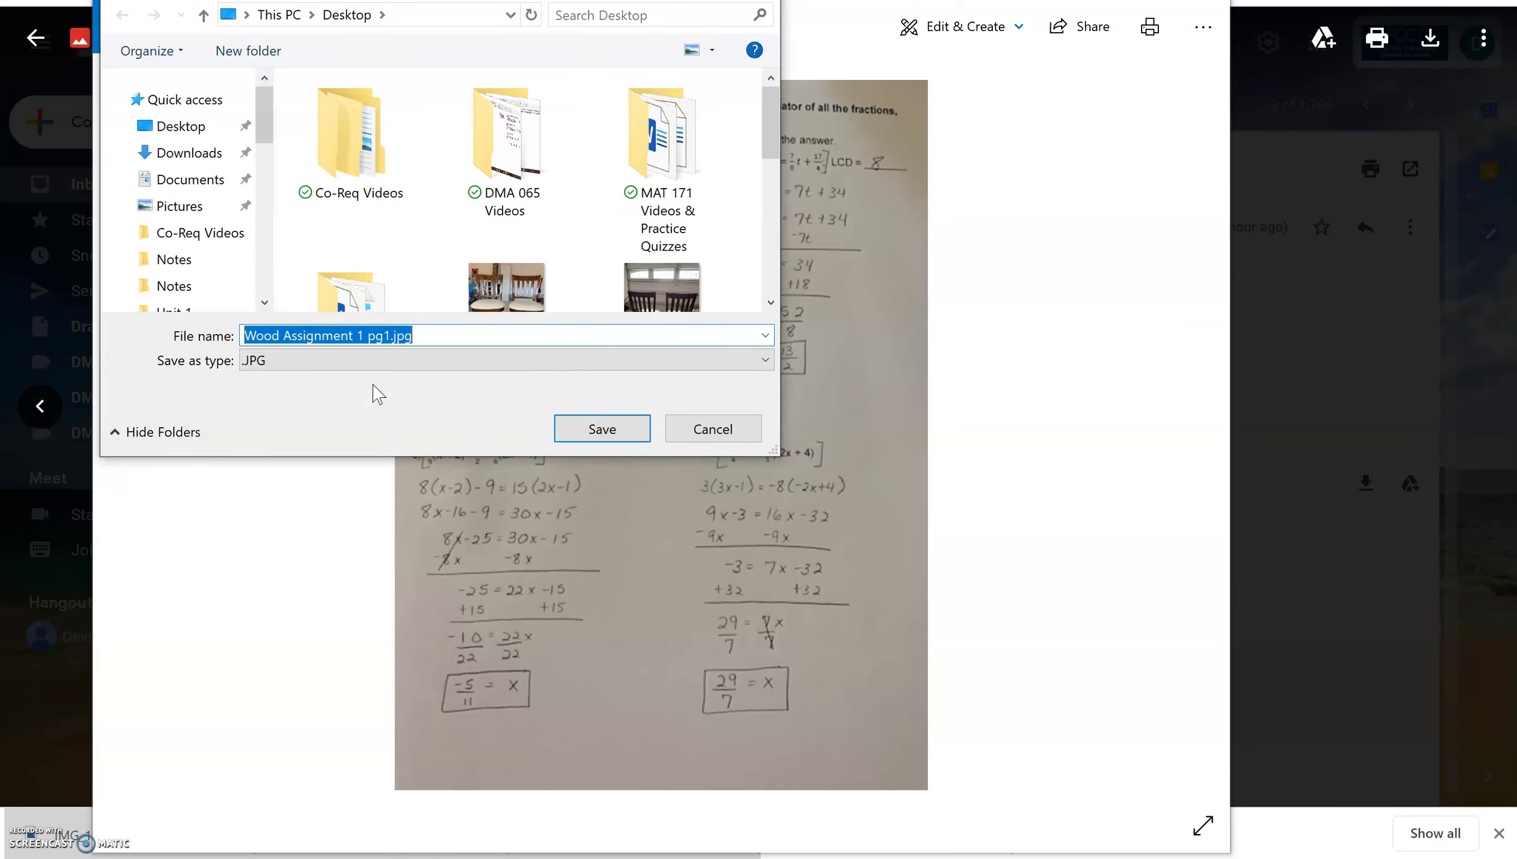
pyautogui.click(397, 348)
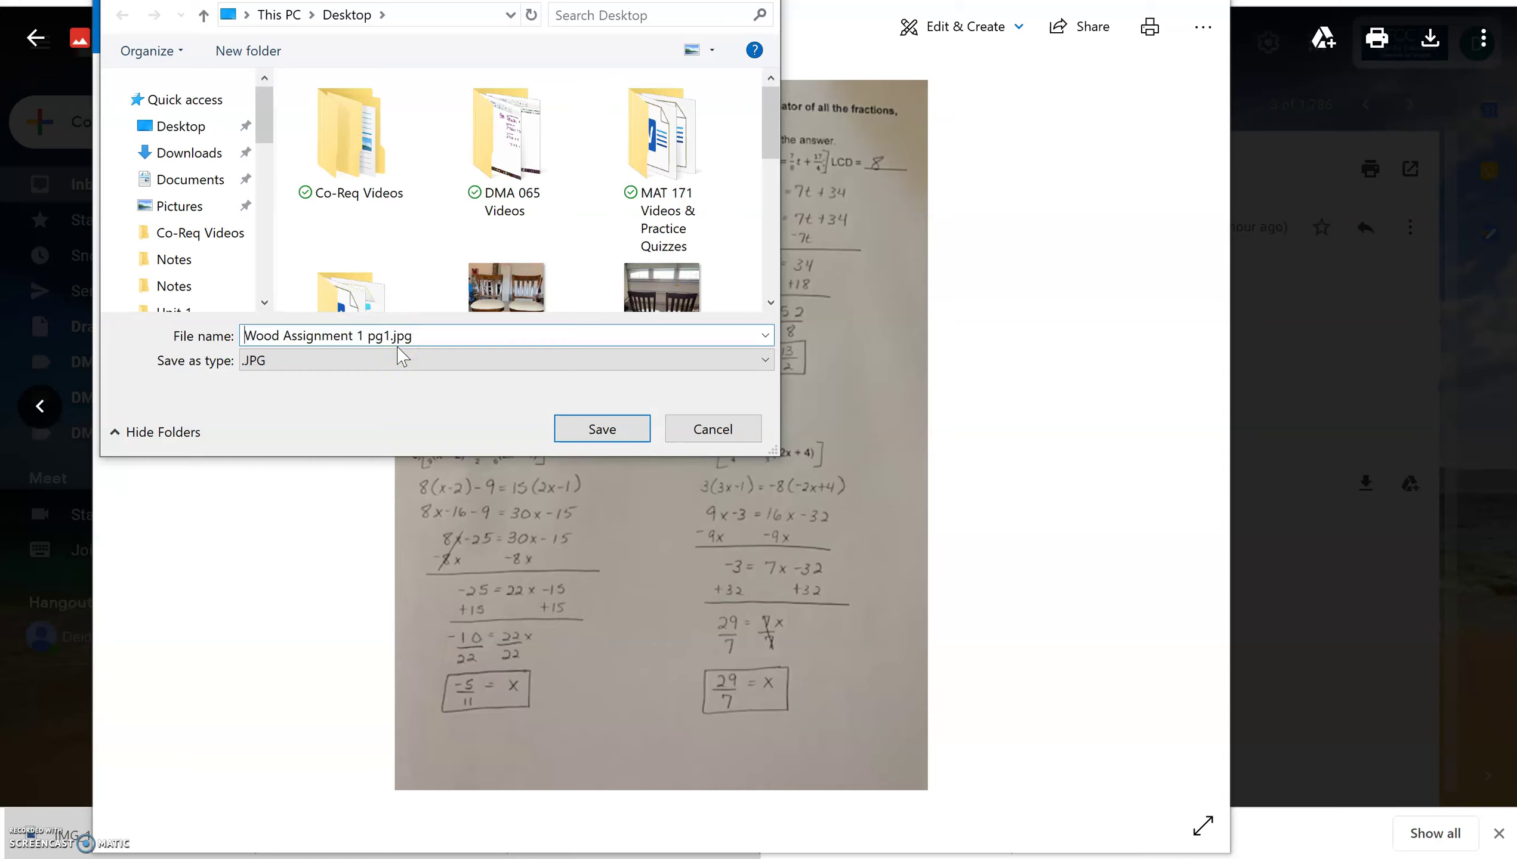
pyautogui.click(392, 336)
pyautogui.press('BackSpace')
pyautogui.write('2')
pyautogui.click(611, 438)
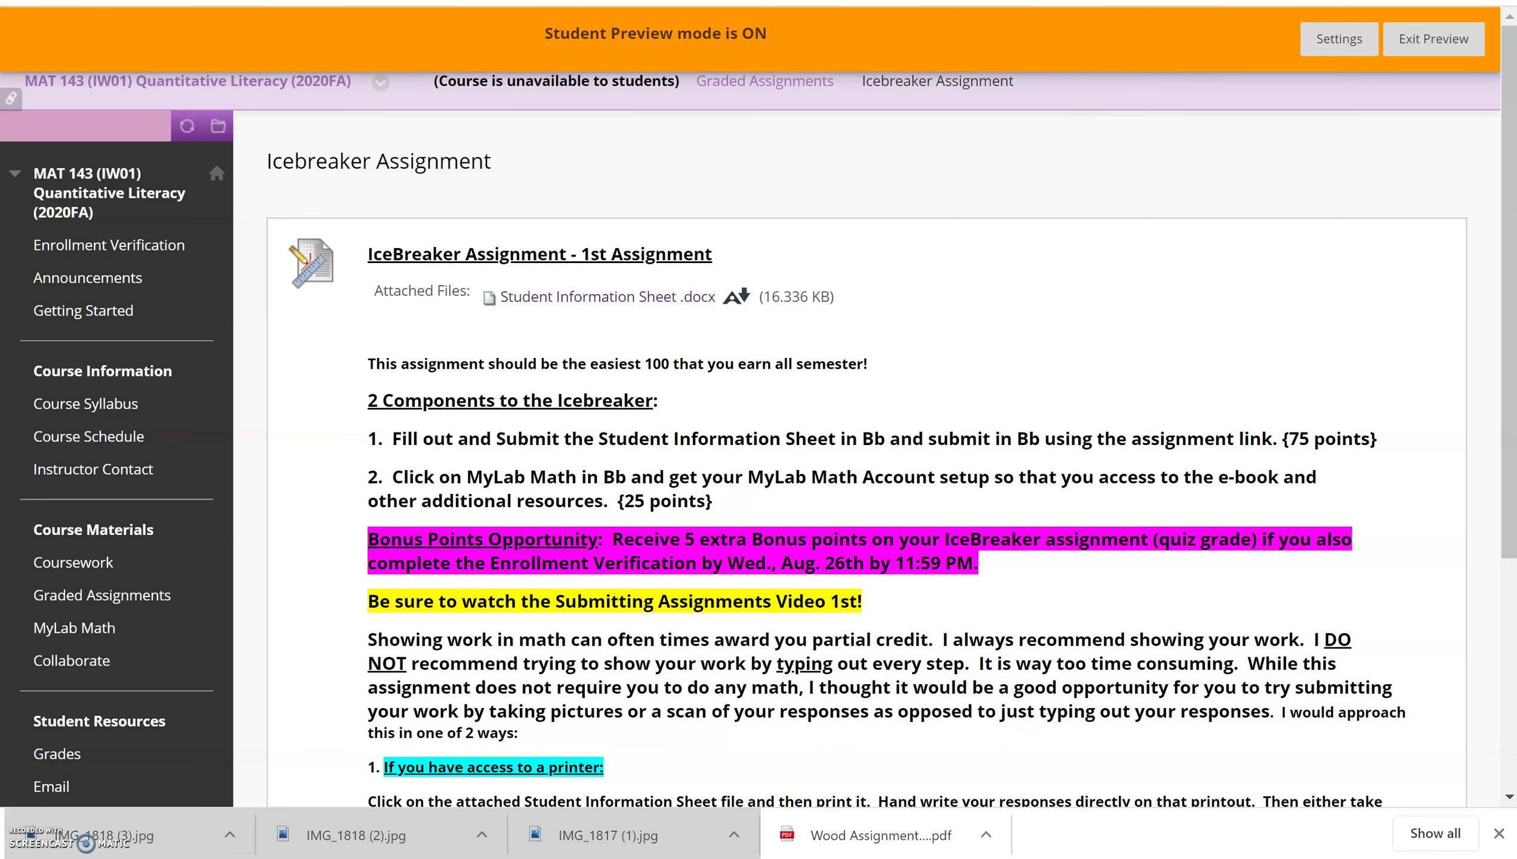
# - Switch to the Blackboard course and open the "IceBreaker Assignment - 1st Assignment" upload page from the graded assignments' Icebreaker folder
pyautogui.click(102, 595)
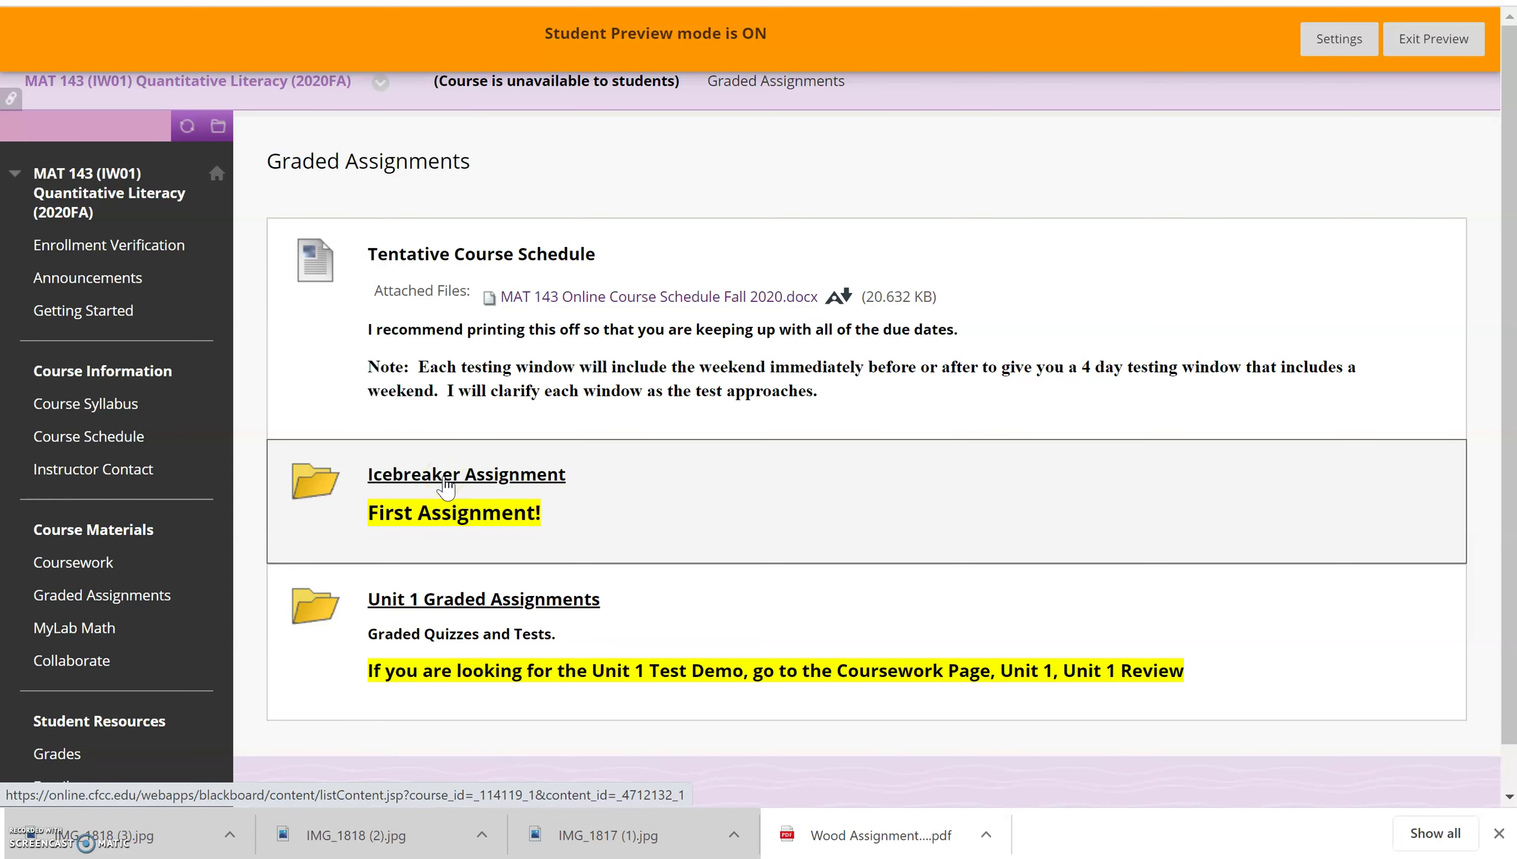
pyautogui.click(445, 482)
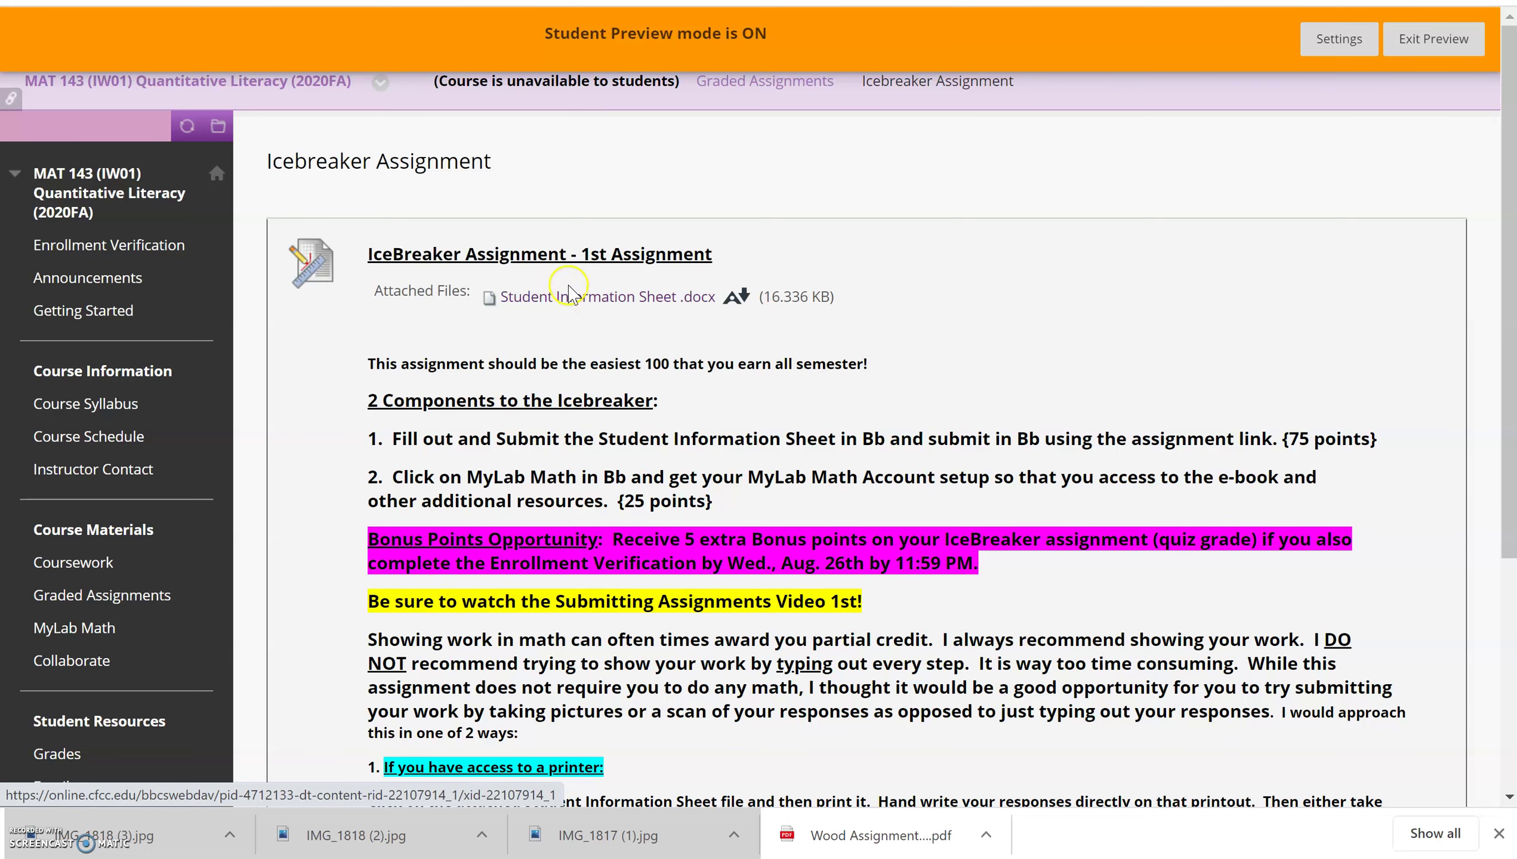
pyautogui.click(549, 262)
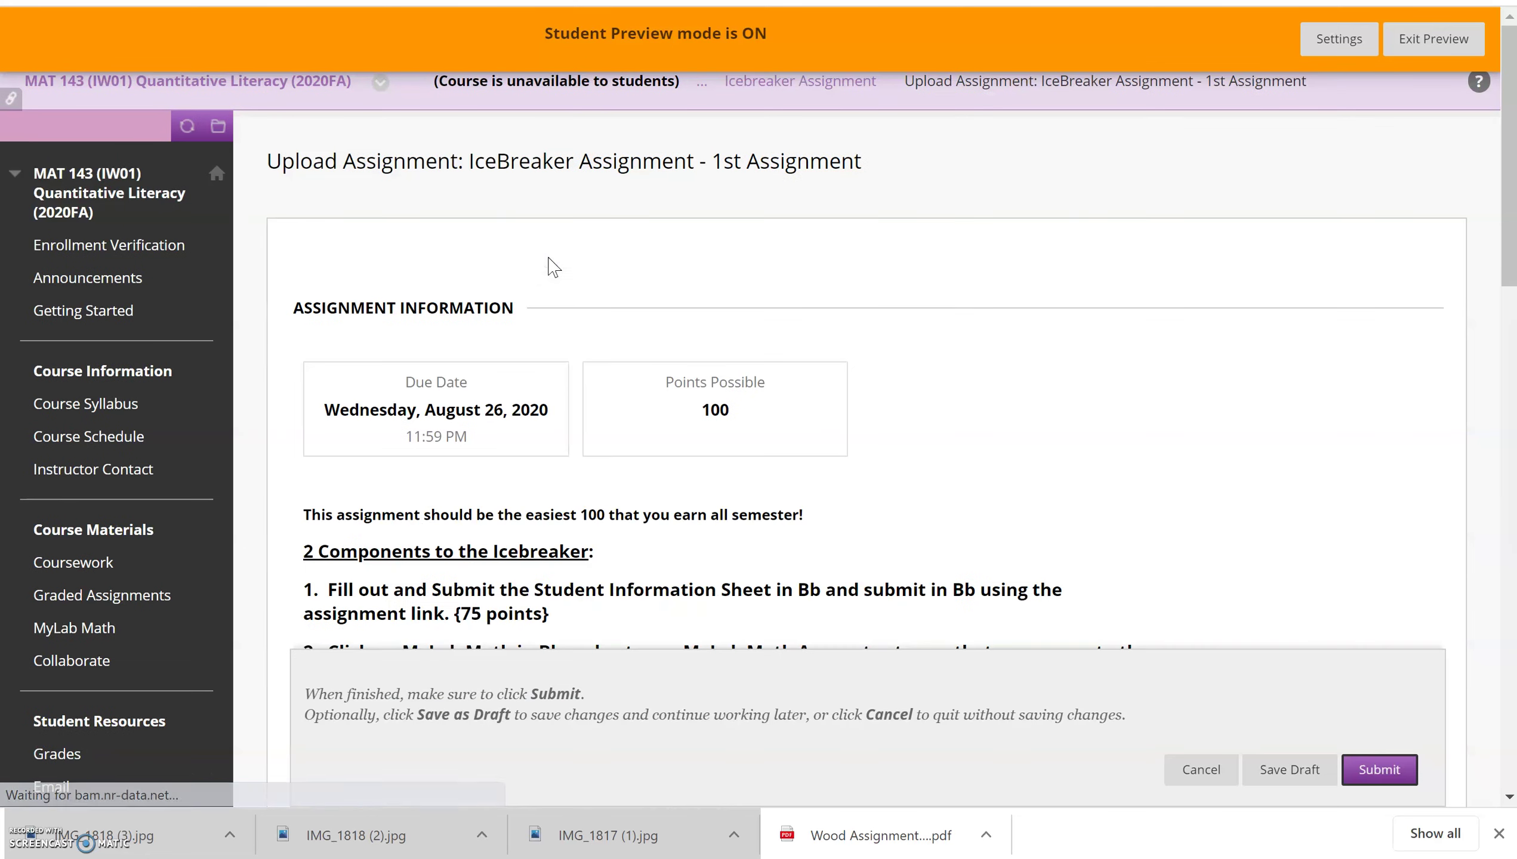
# - Attach the desktop PDF named with the last name and "Assignment #1" to the assignment submission
pyautogui.scroll(-15, 551, 269)
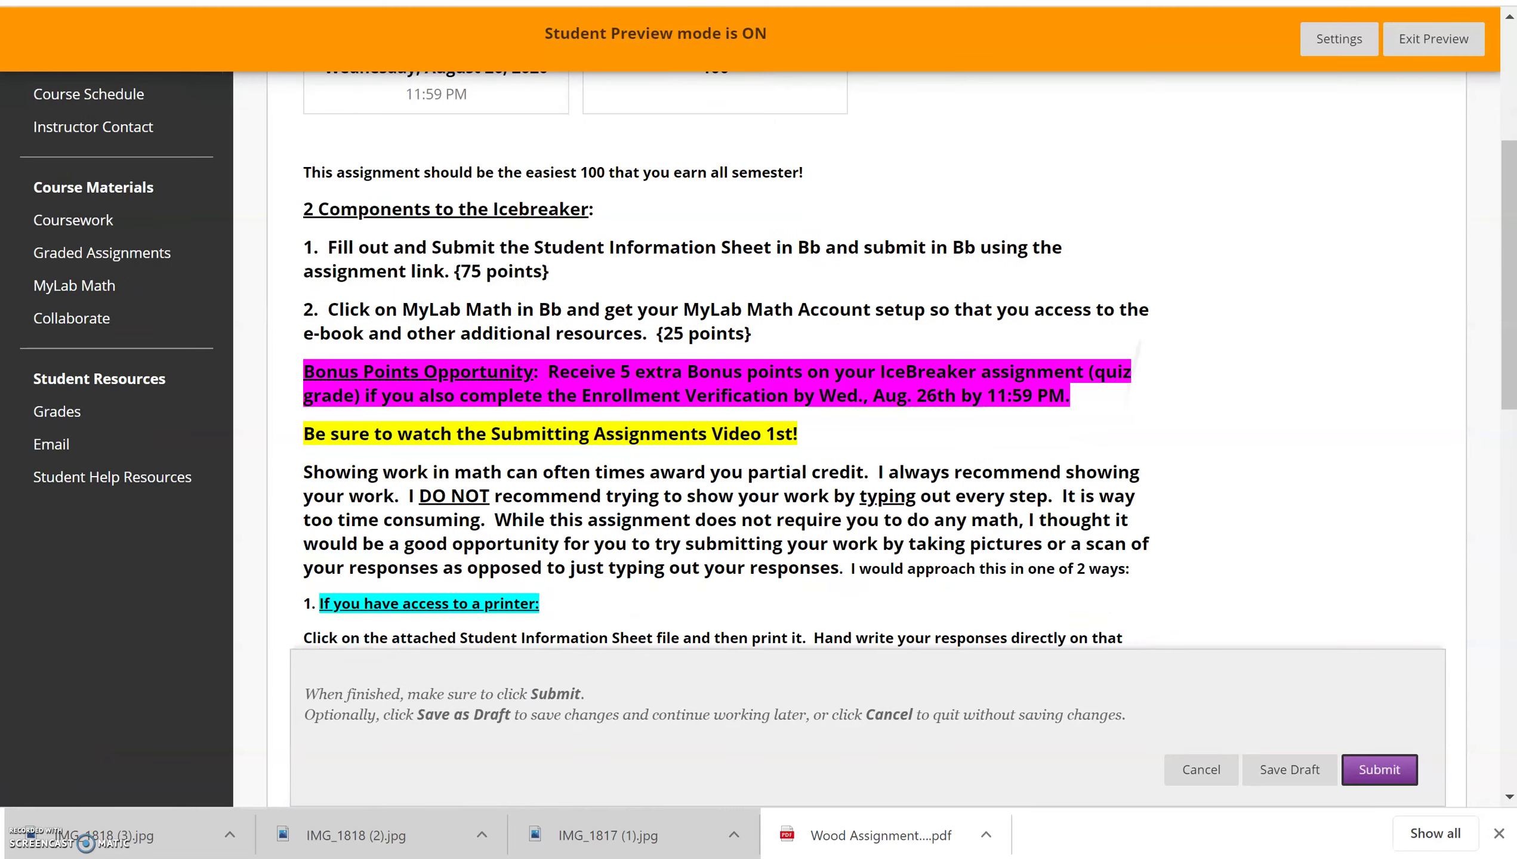
pyautogui.scroll(-5, 758, 391)
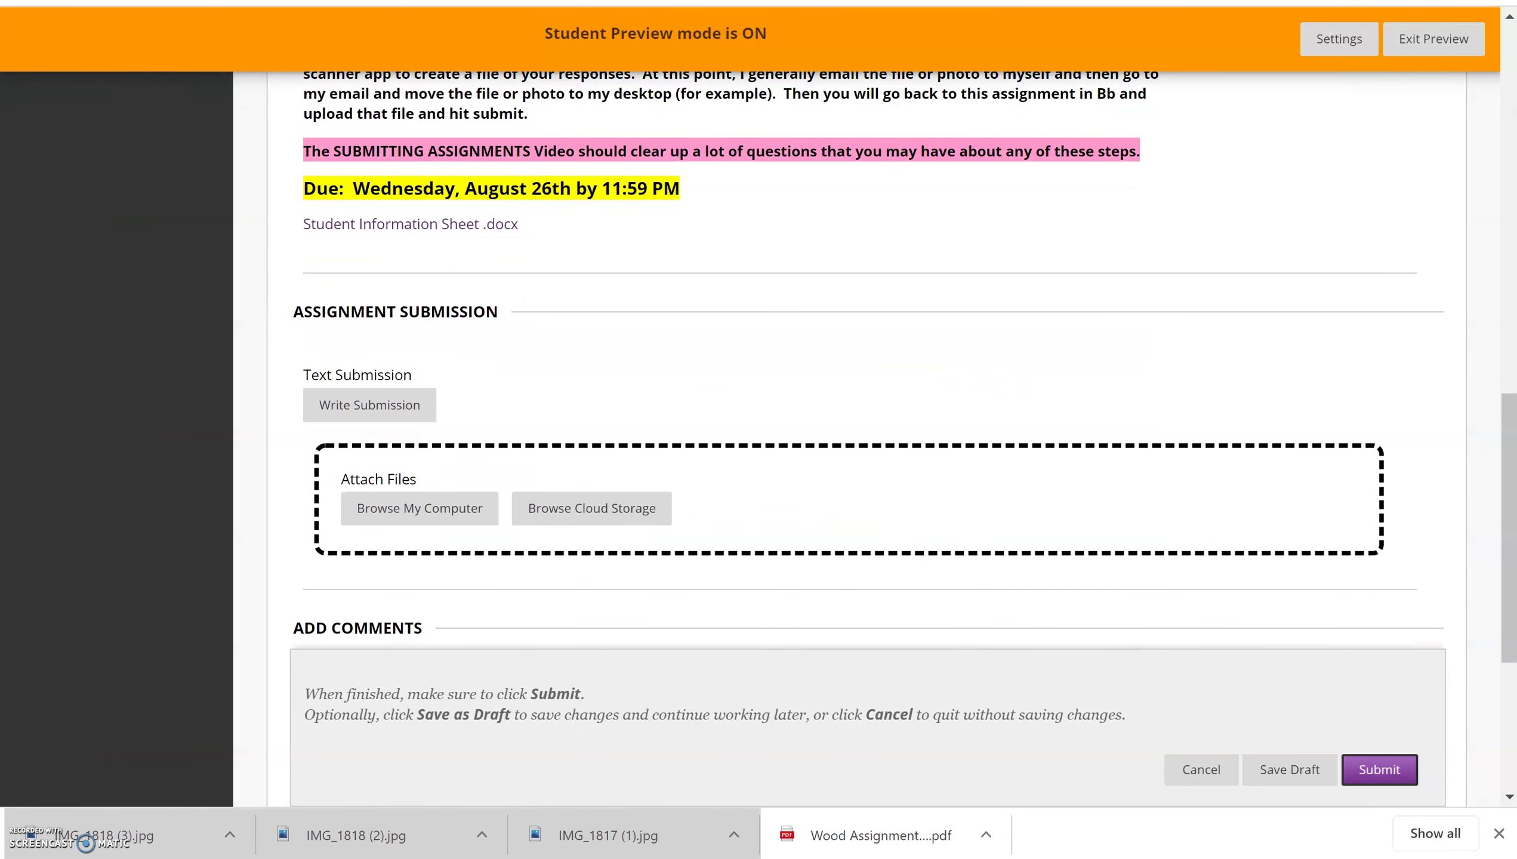
pyautogui.click(419, 509)
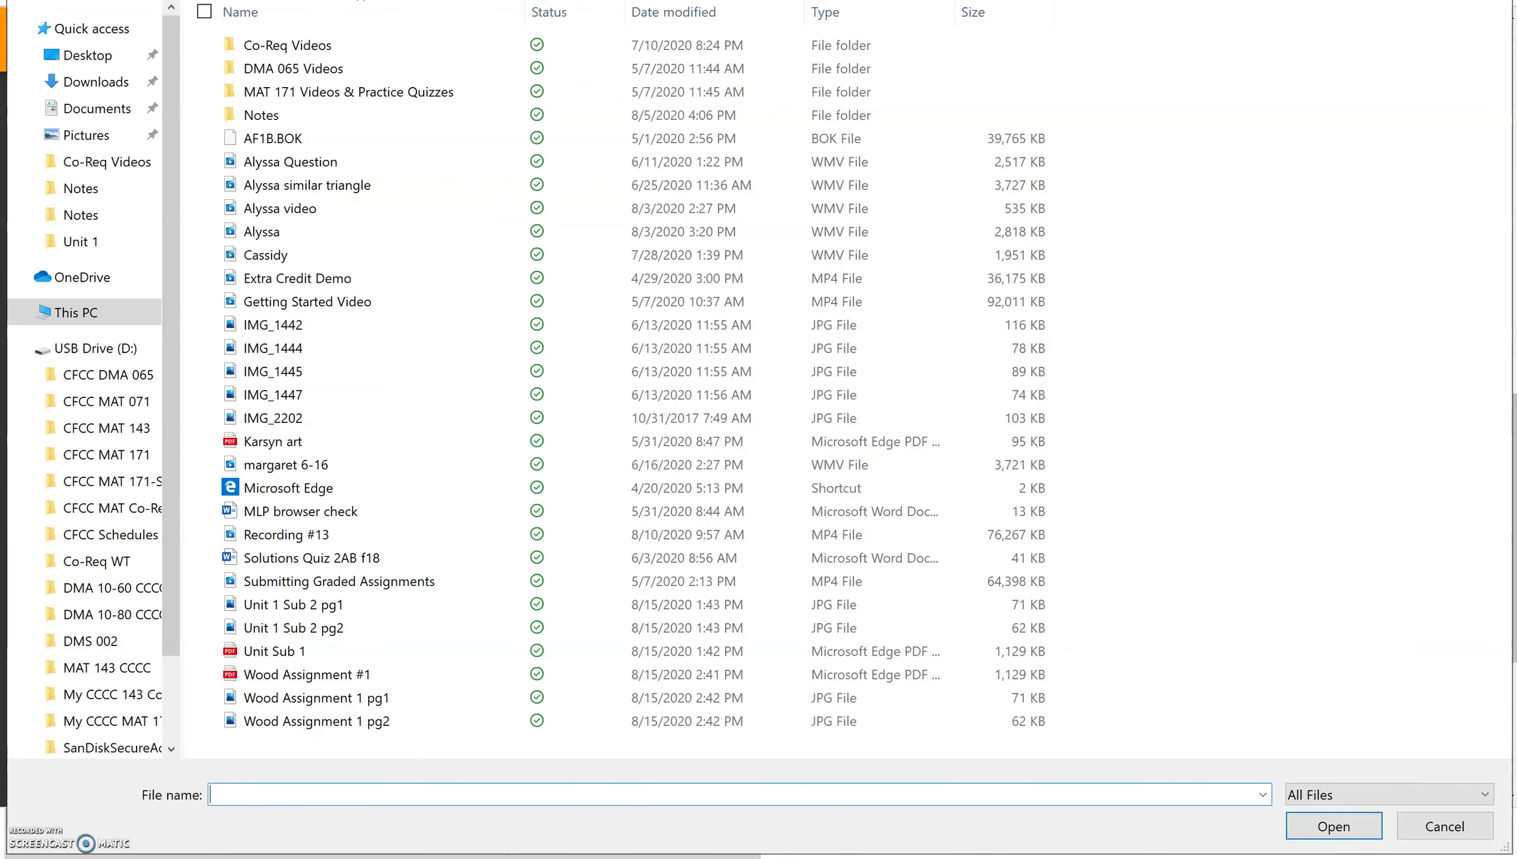
pyautogui.click(337, 674)
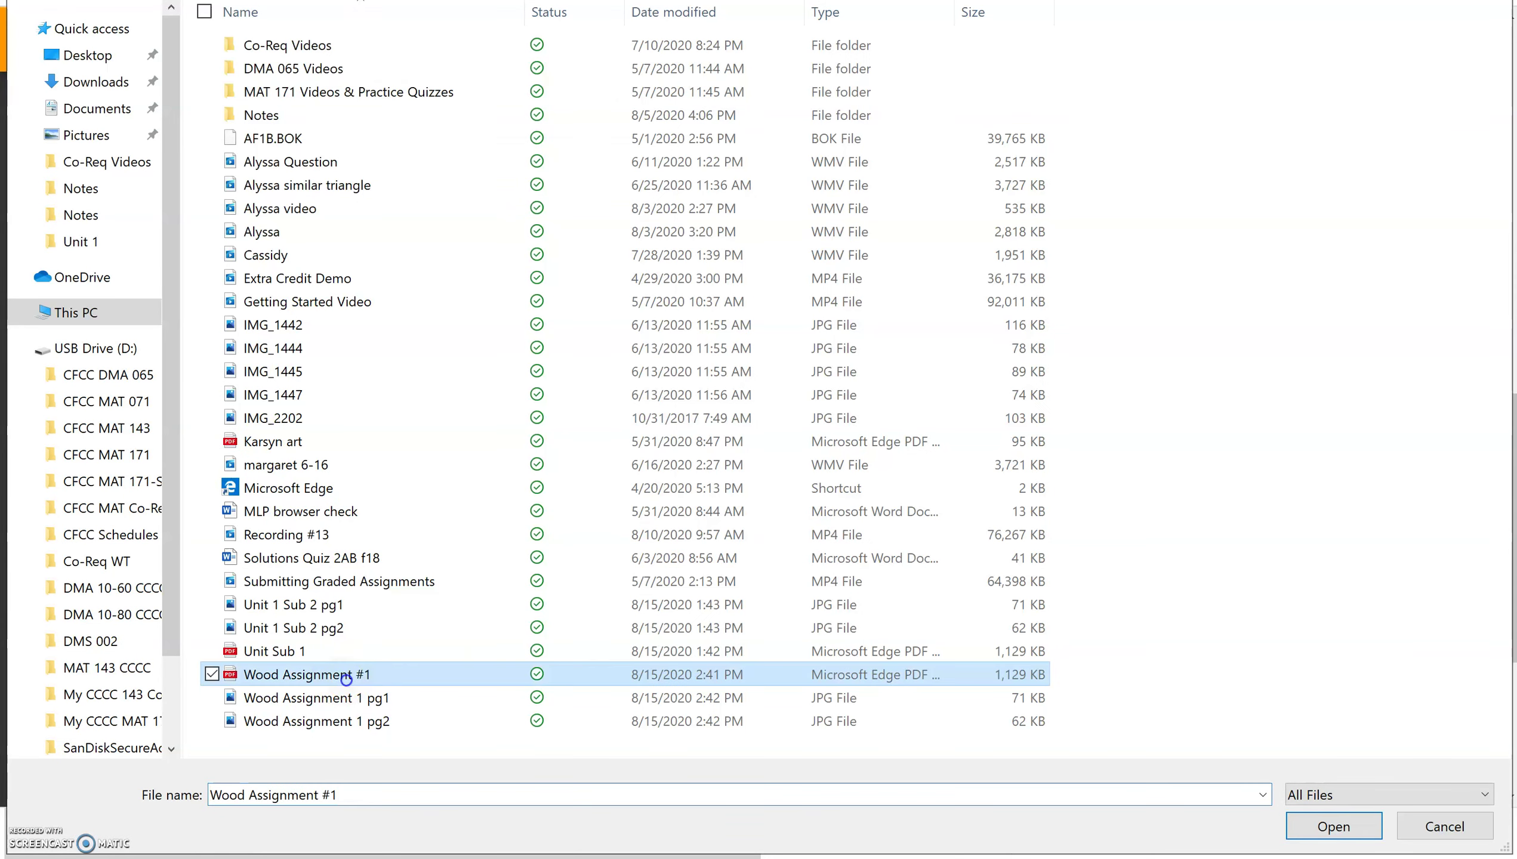
pyautogui.click(1334, 826)
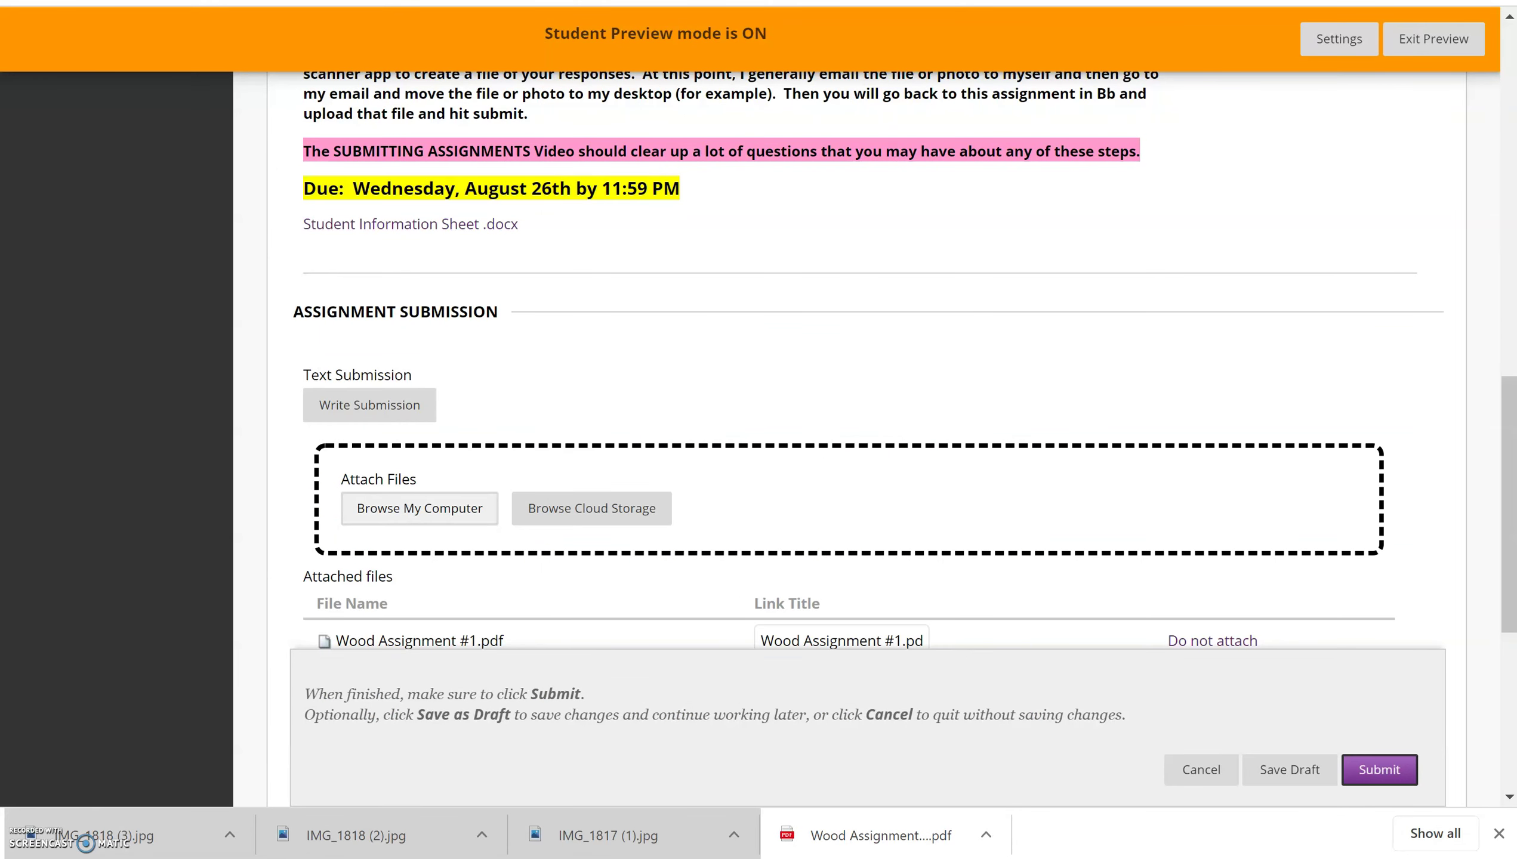
# - Attach the "Assignment 1 pg1" and "Assignment 1 pg2" photos from the desktop and submit the assignment
pyautogui.click(419, 509)
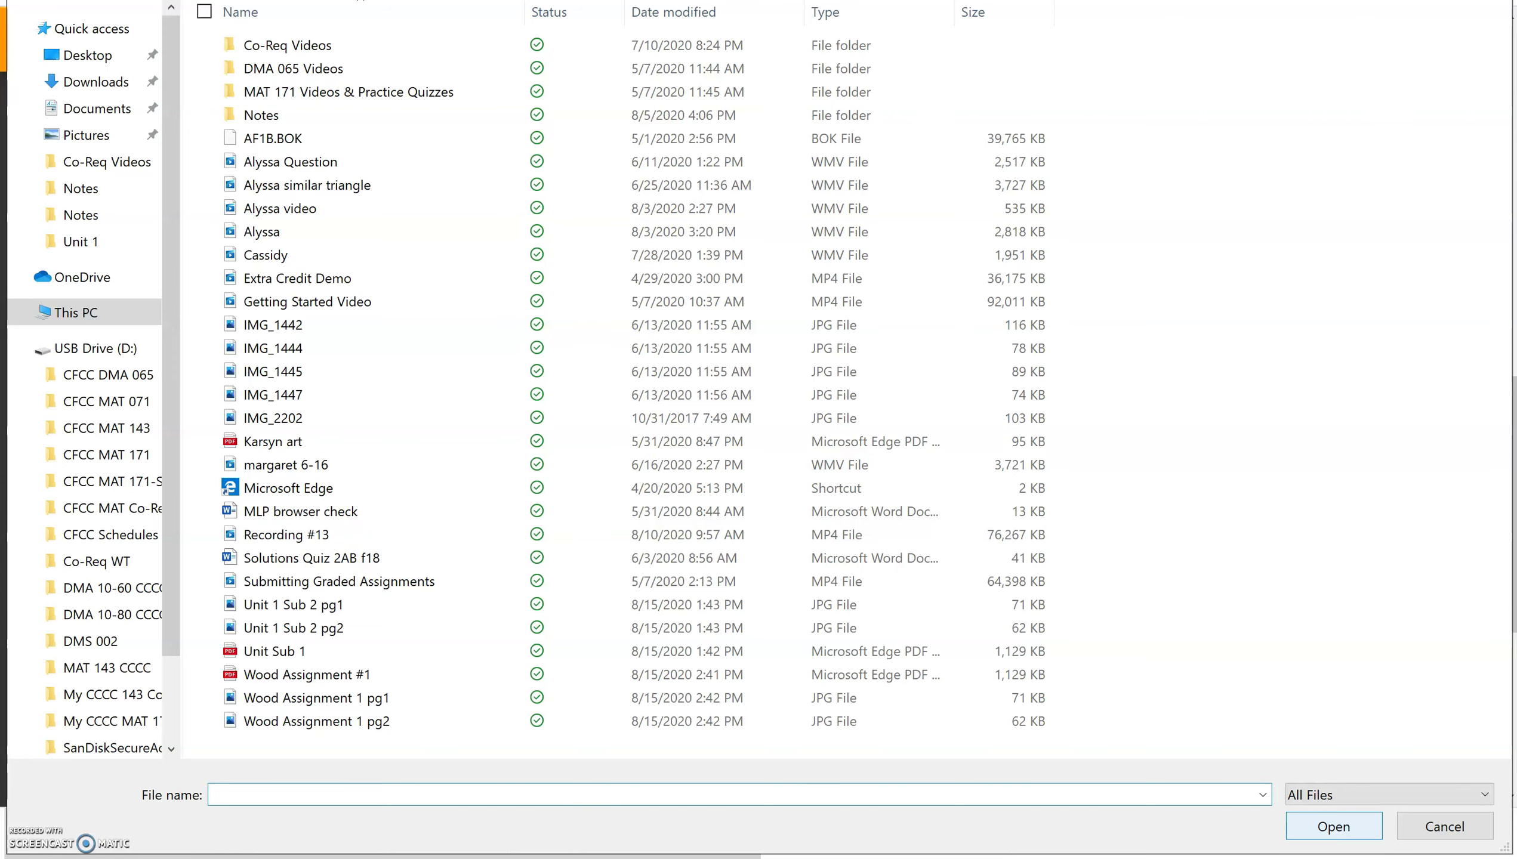
pyautogui.doubleClick(325, 699)
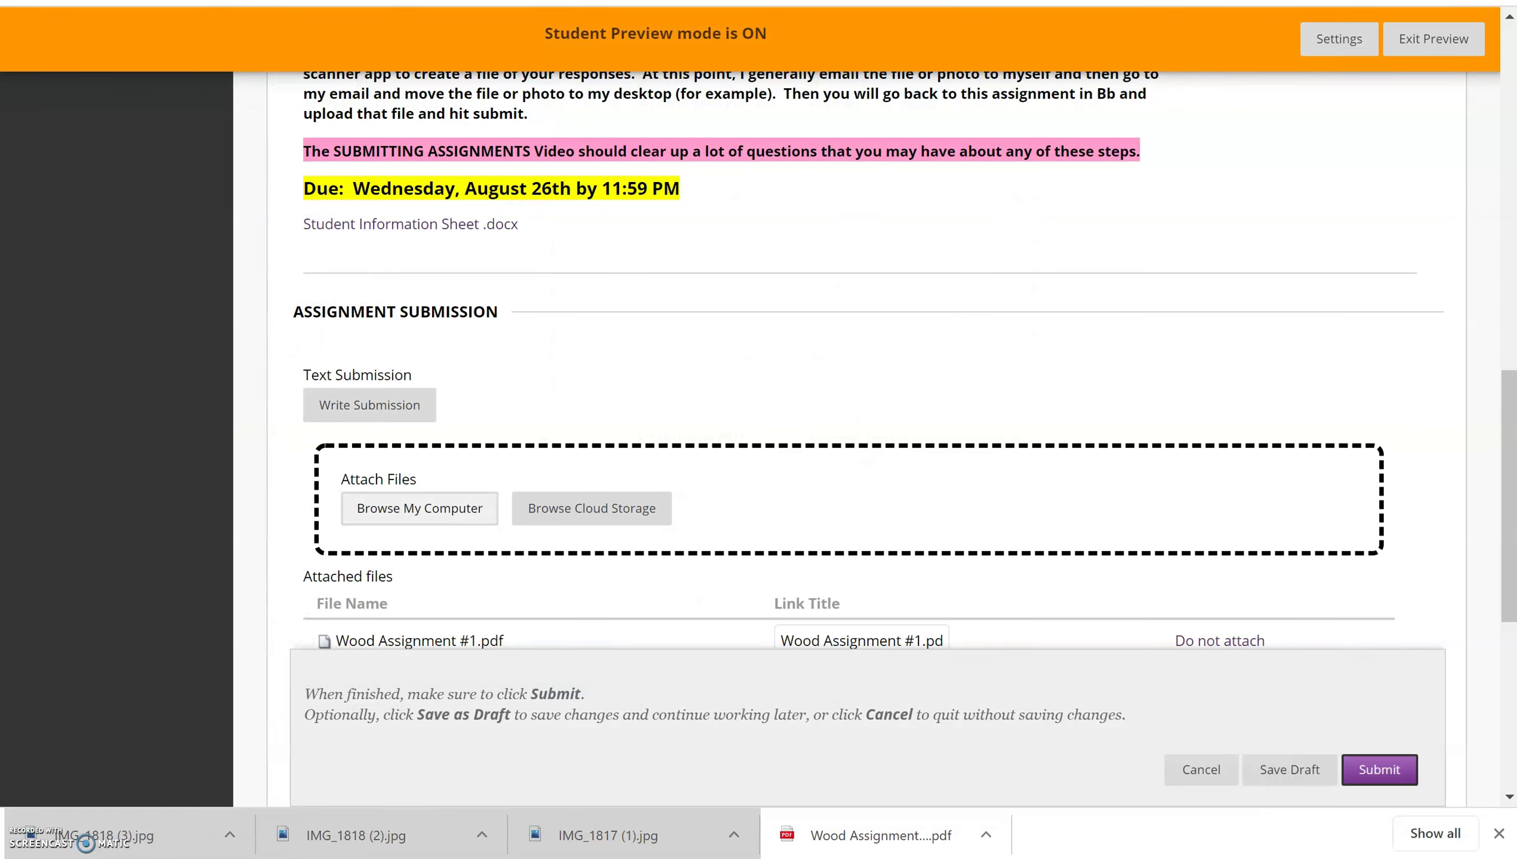
pyautogui.click(419, 509)
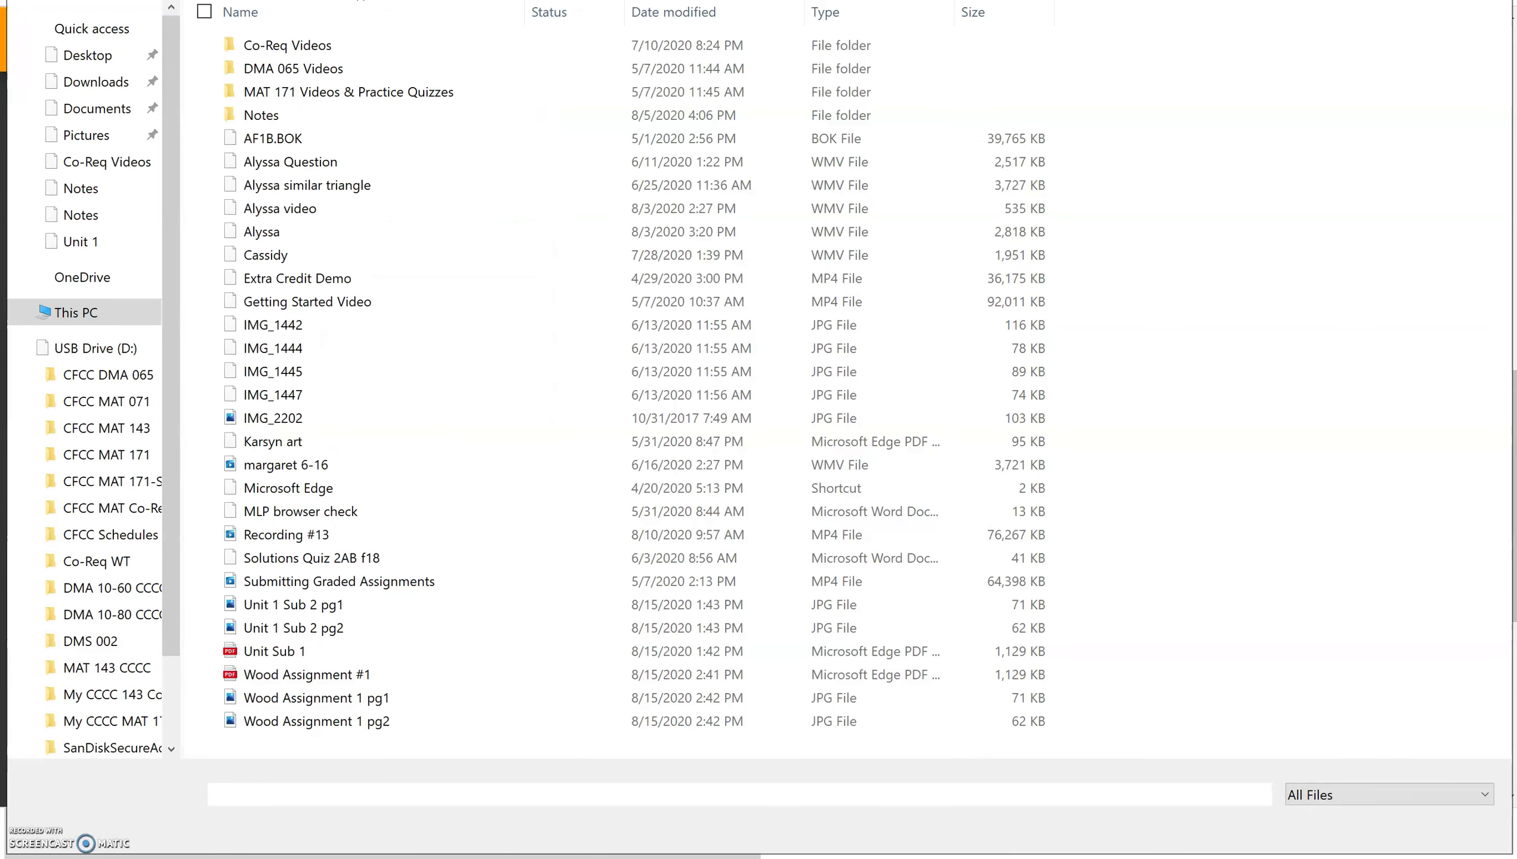
pyautogui.click(348, 729)
pyautogui.click(1333, 827)
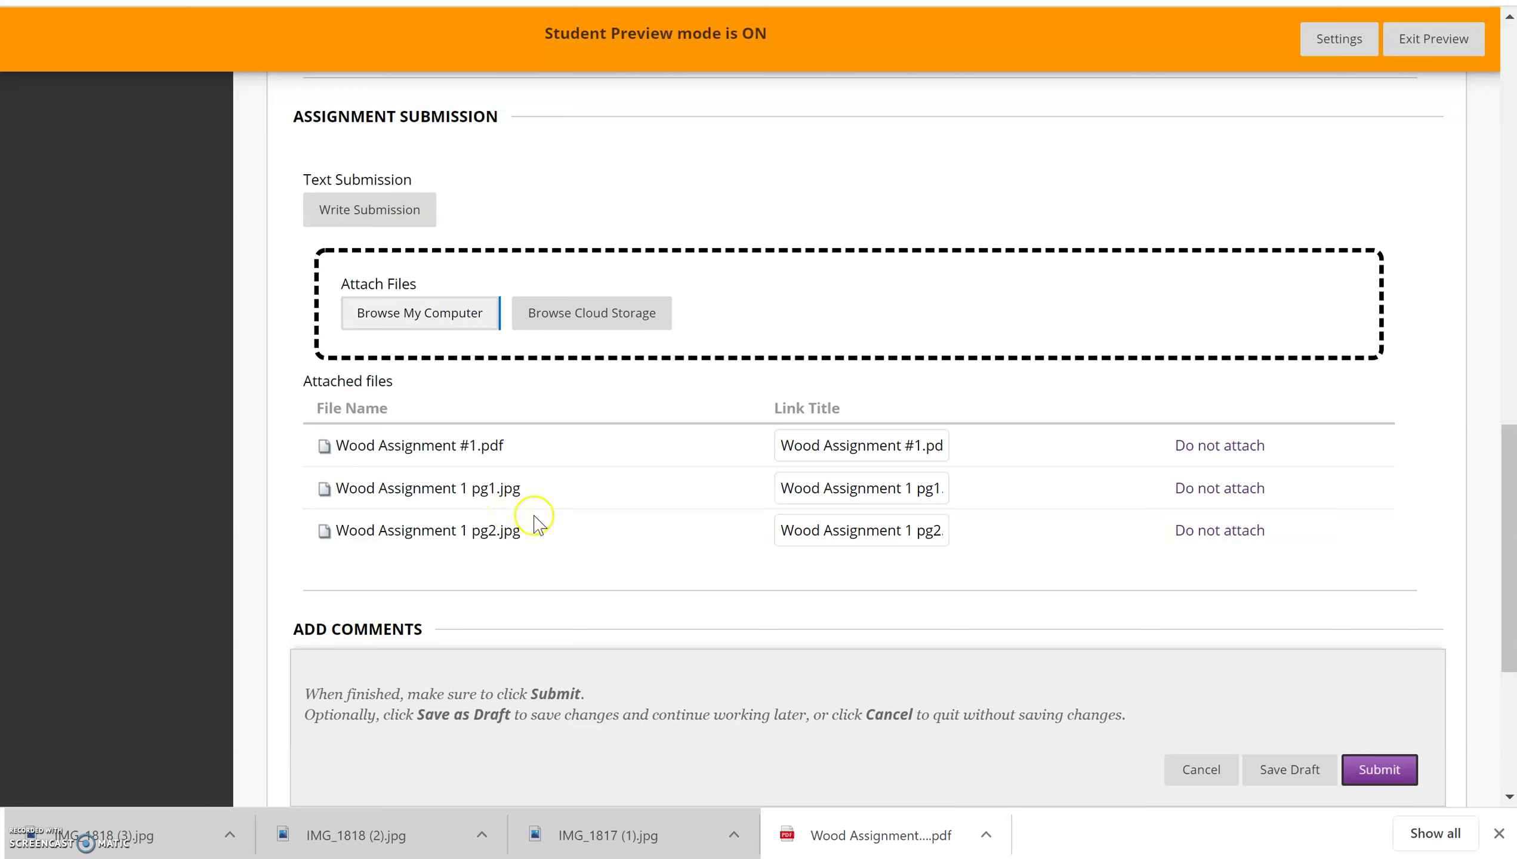
pyautogui.click(1382, 776)
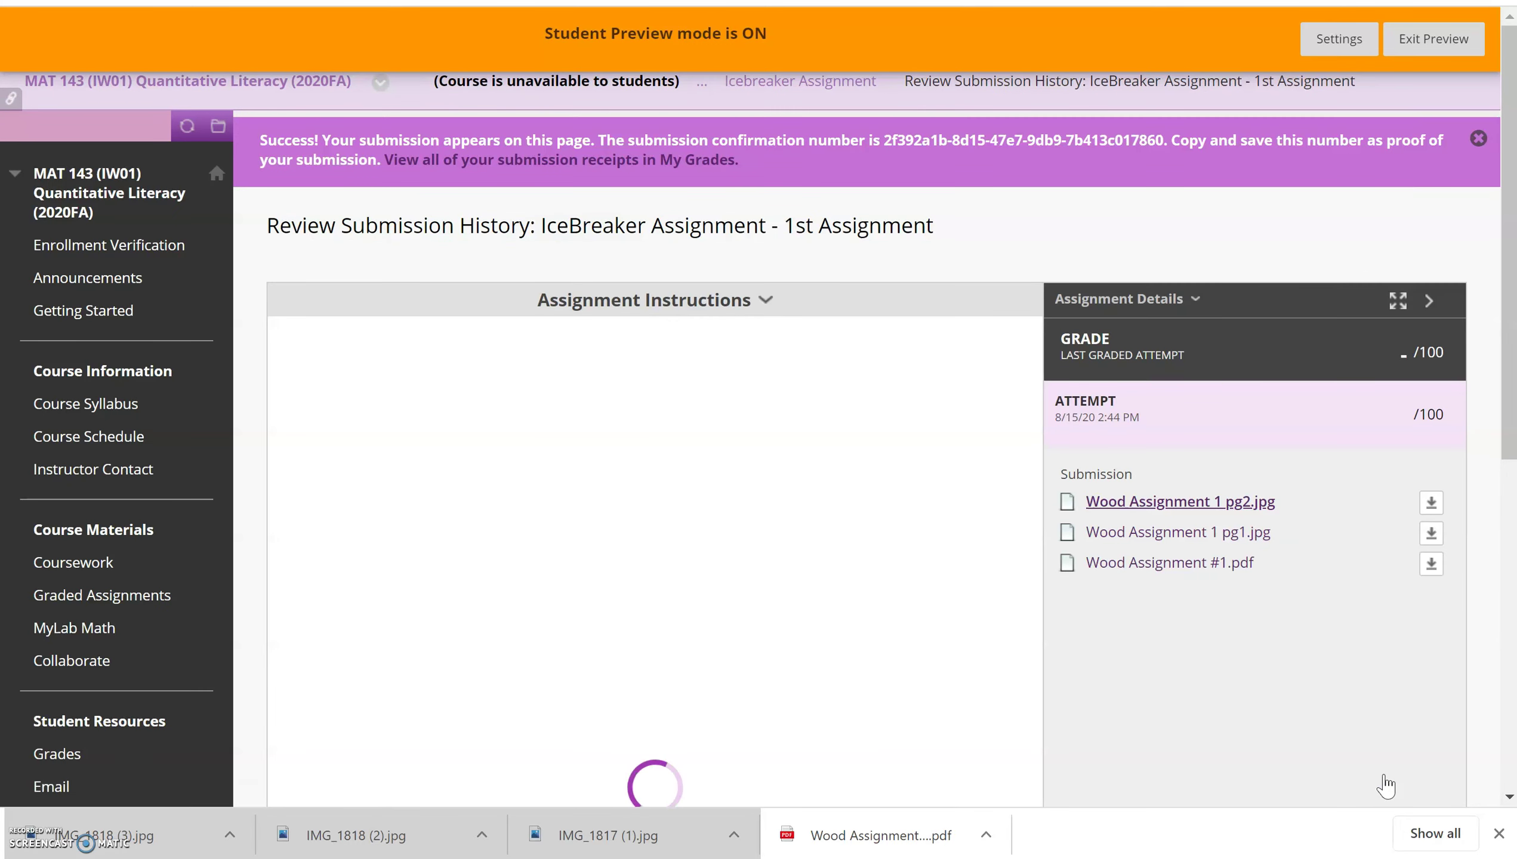
# - Dismiss the browser's downloads bar and preview the submitted "Assignment 1 pg1" photo in the submission history
pyautogui.click(1220, 573)
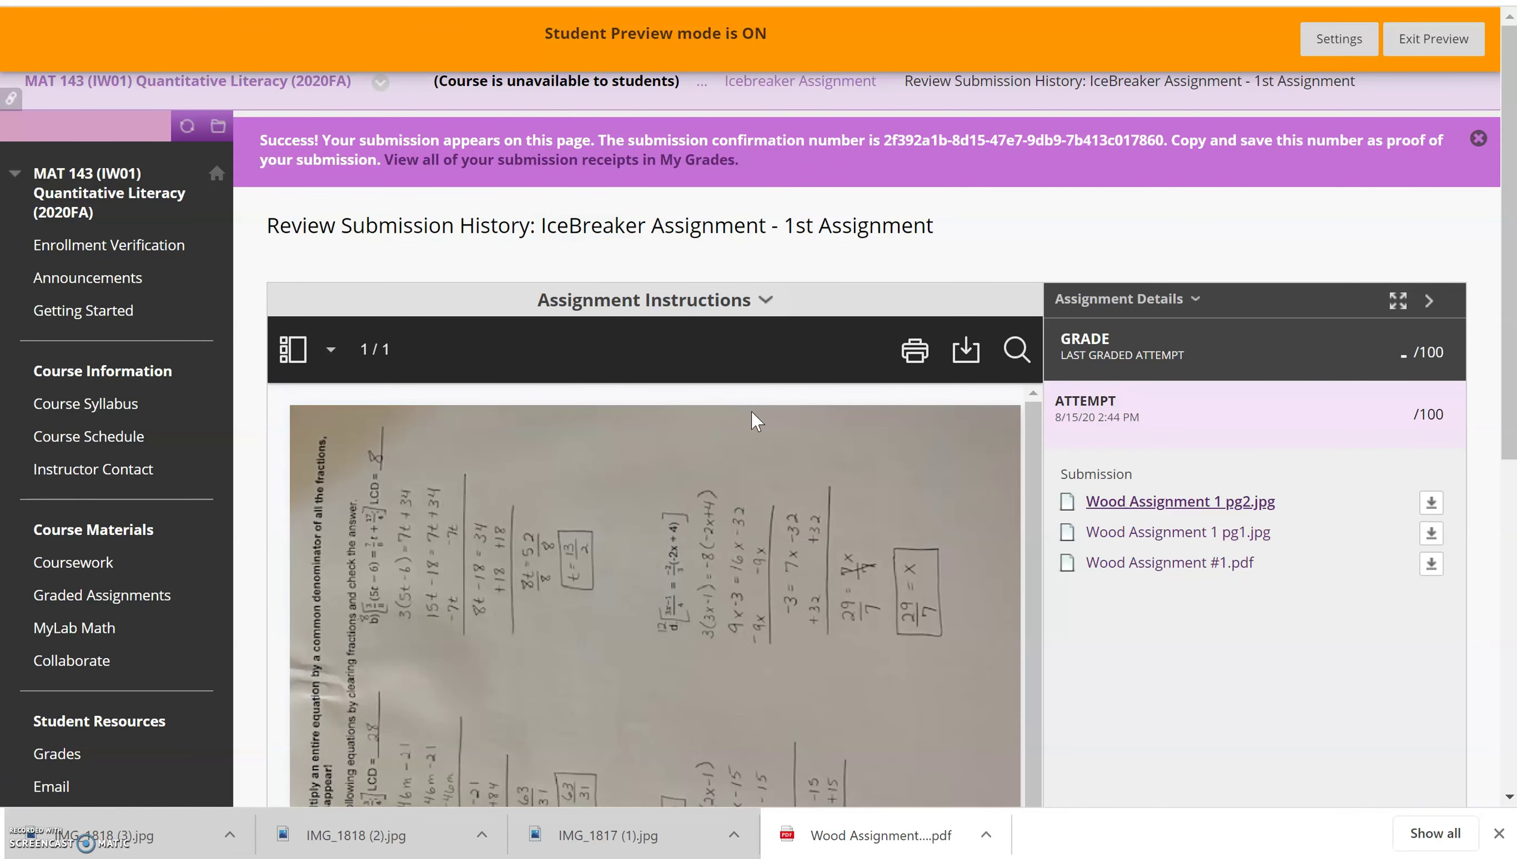
pyautogui.scroll(-2, 750, 411)
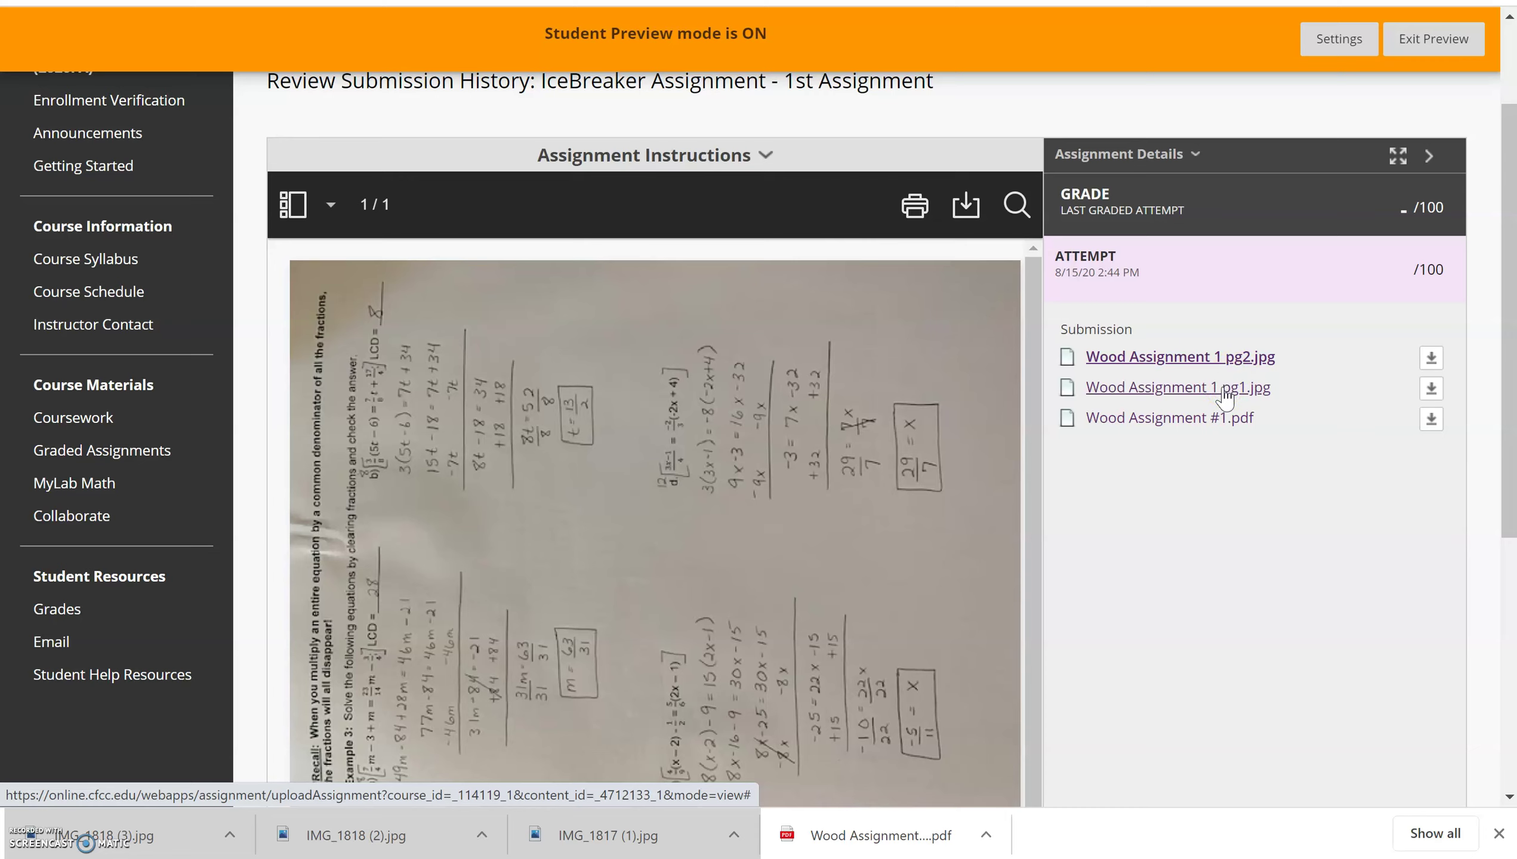
pyautogui.click(1498, 835)
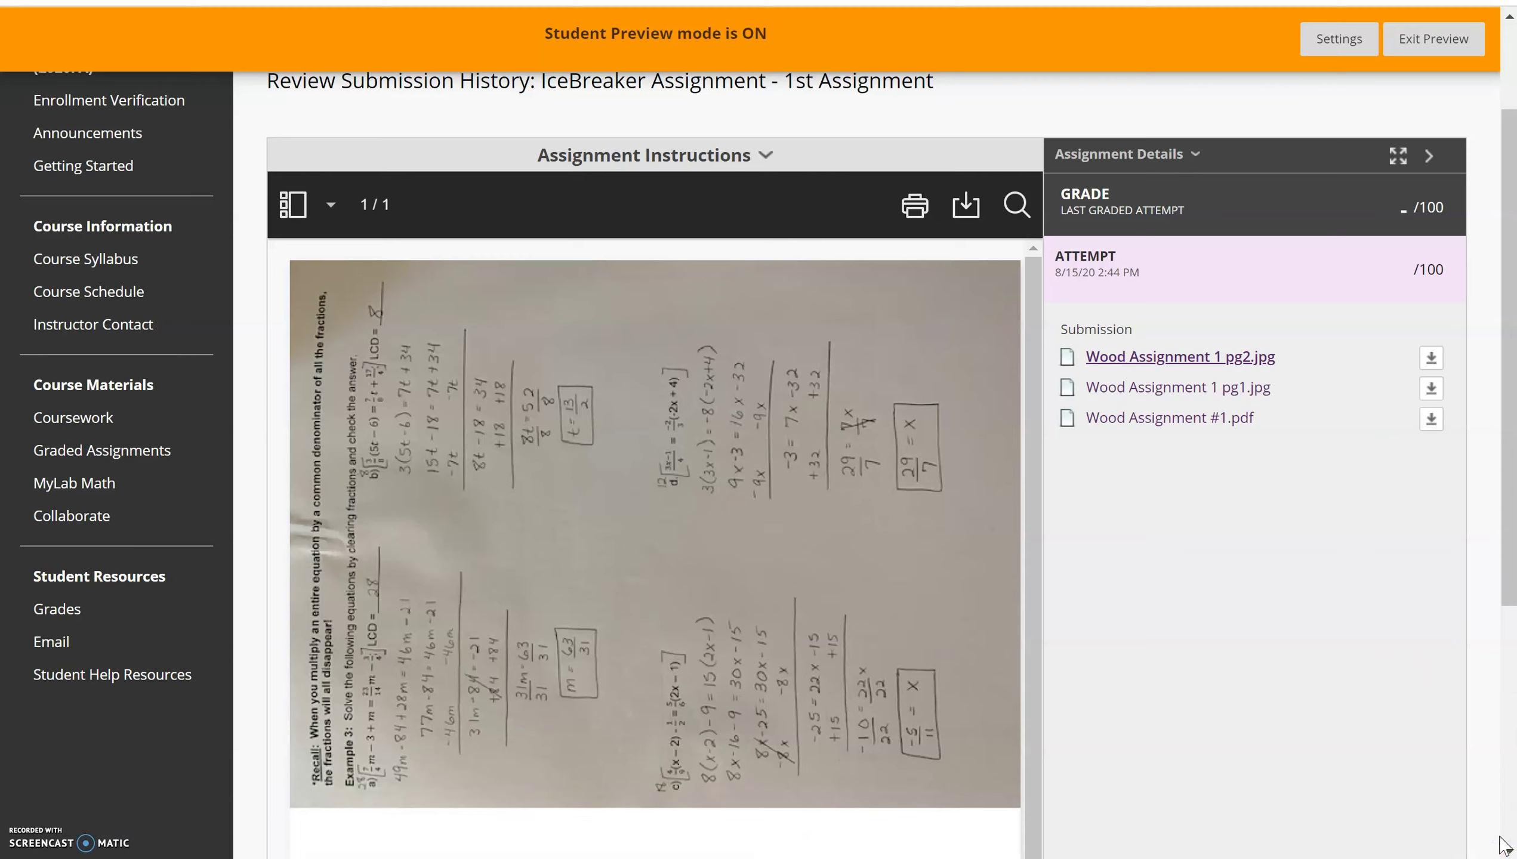
pyautogui.click(1213, 387)
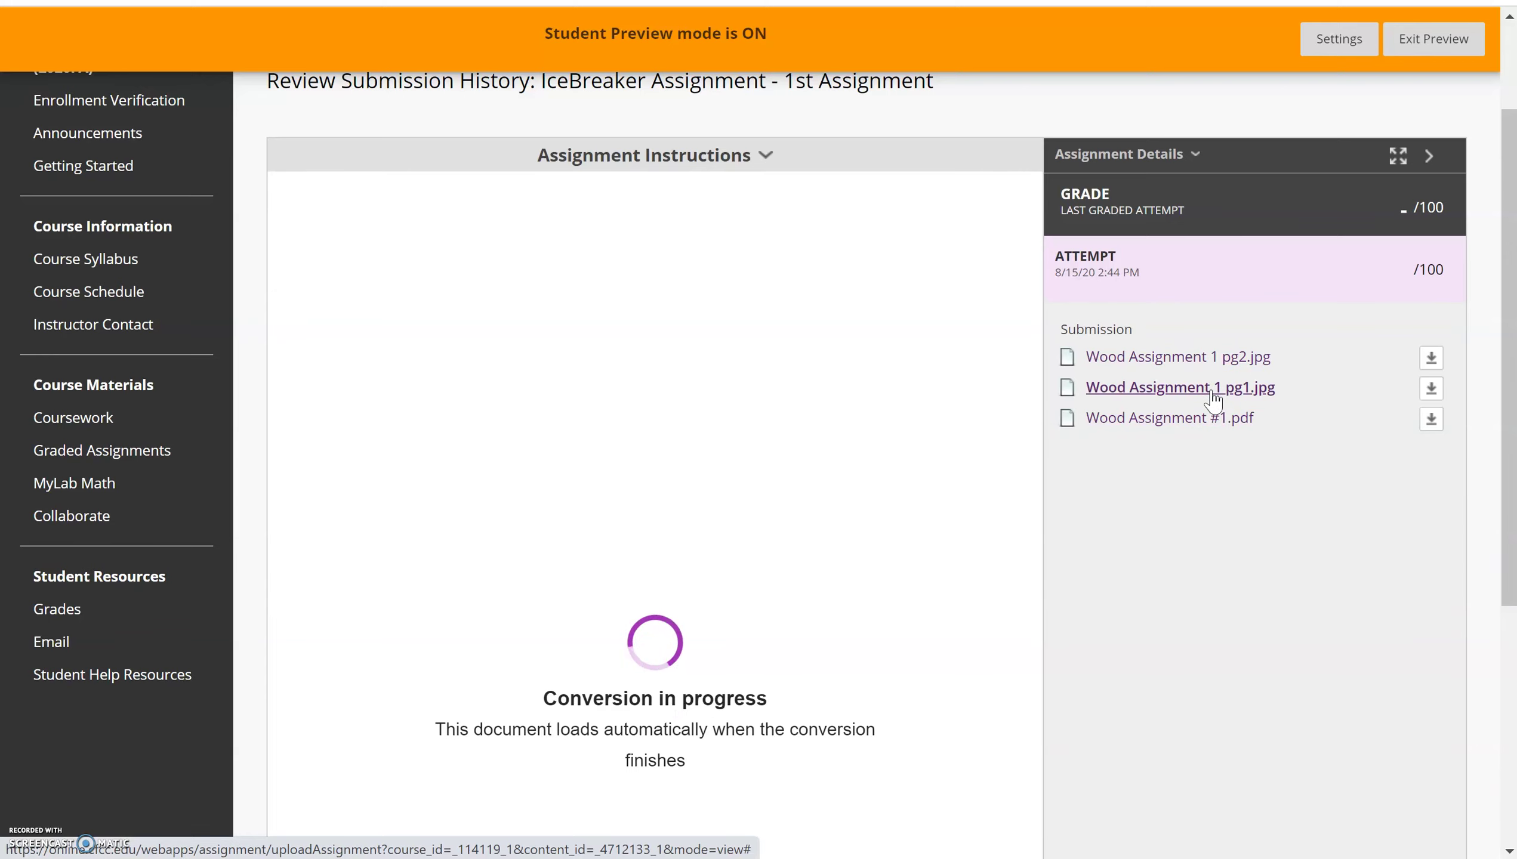
pyautogui.click(1212, 391)
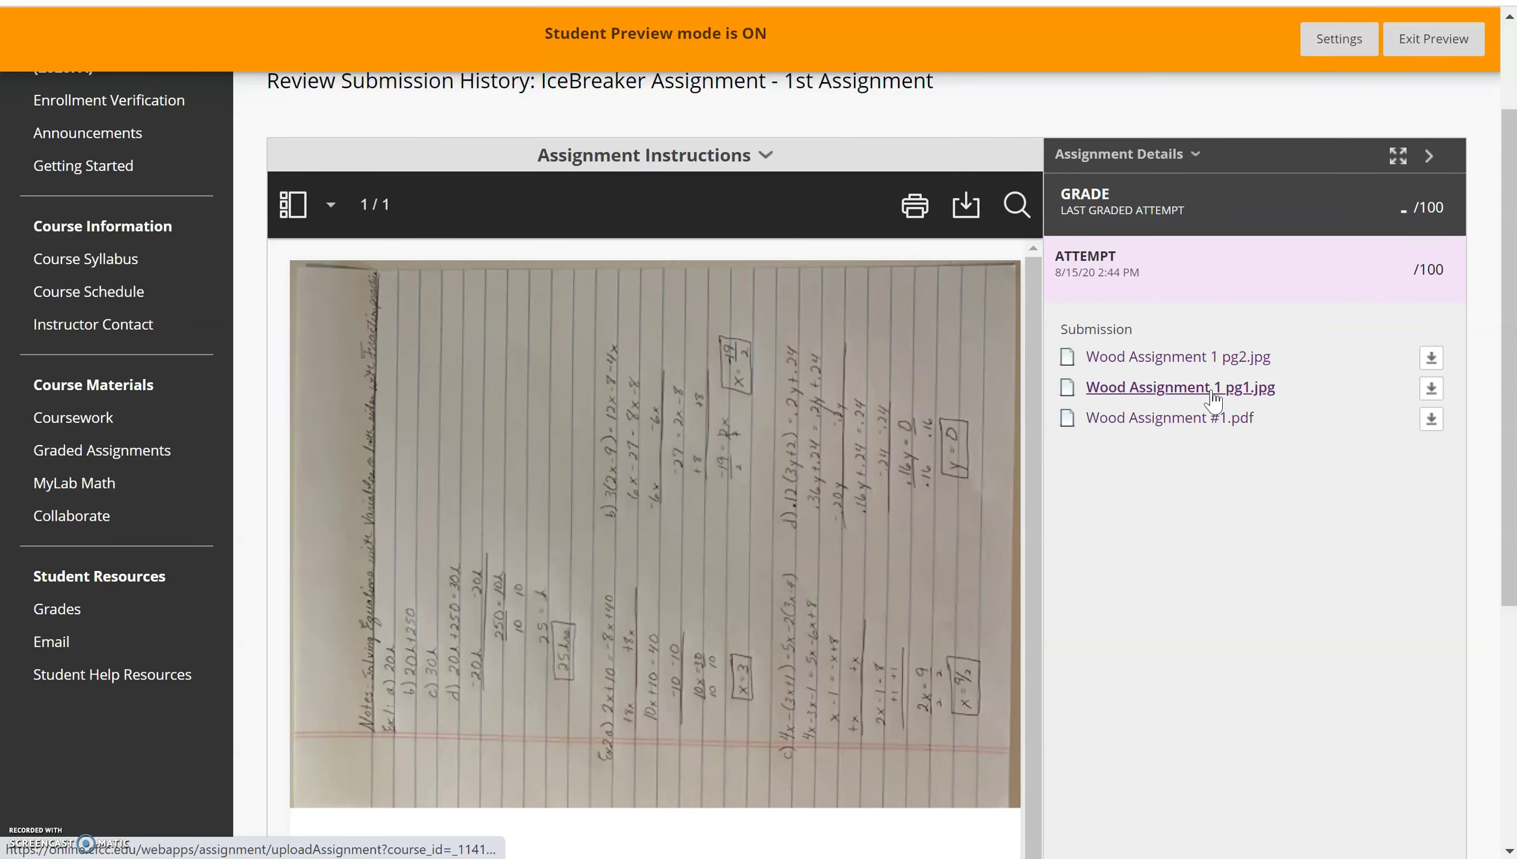
# - Preview the submitted "Assignment #1" PDF and look through both of its pages
pyautogui.click(1220, 424)
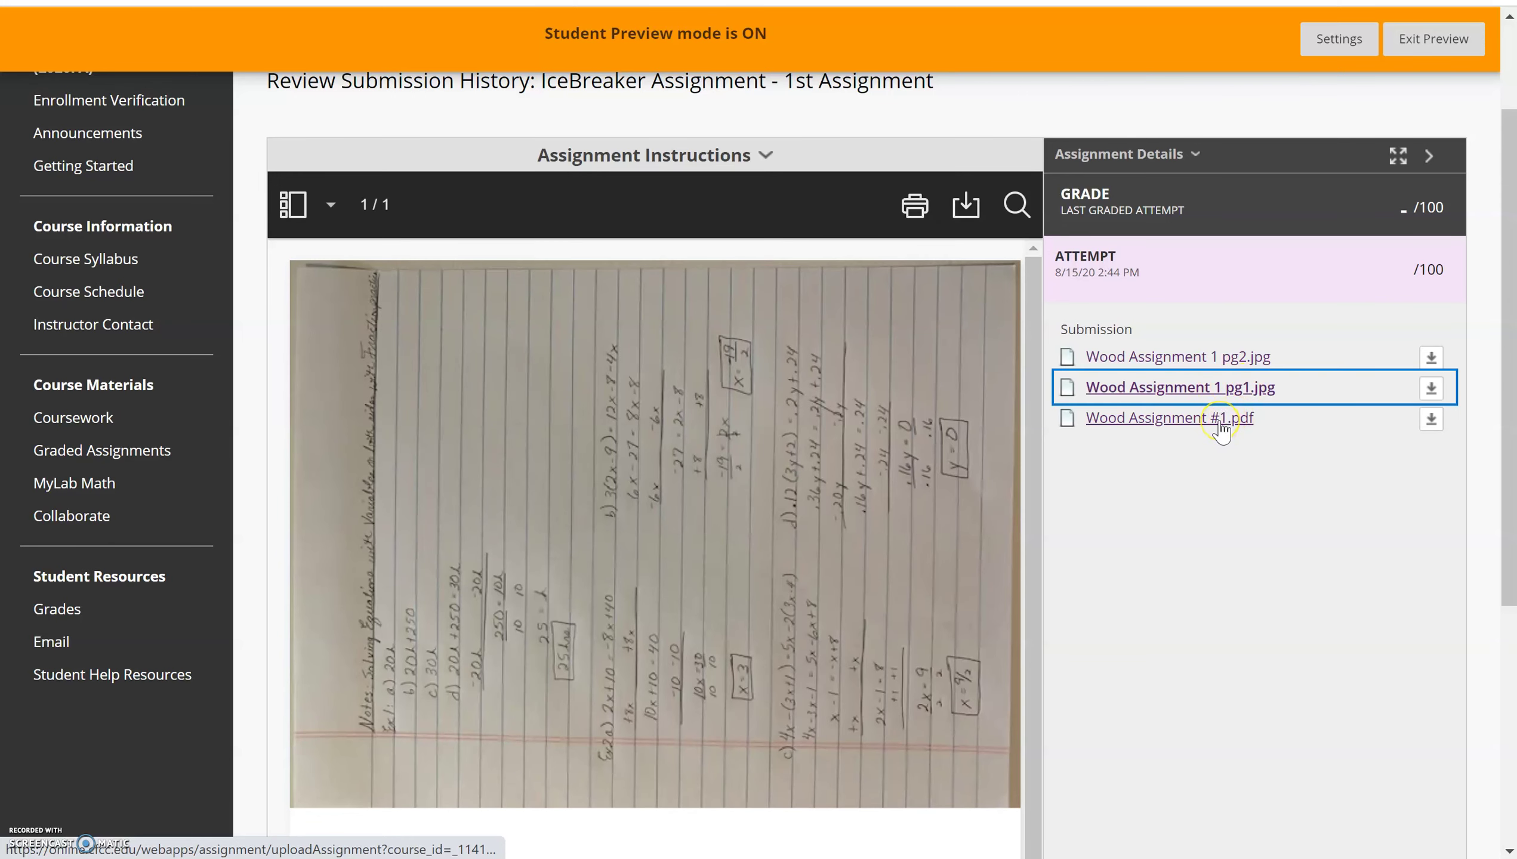
pyautogui.click(1221, 423)
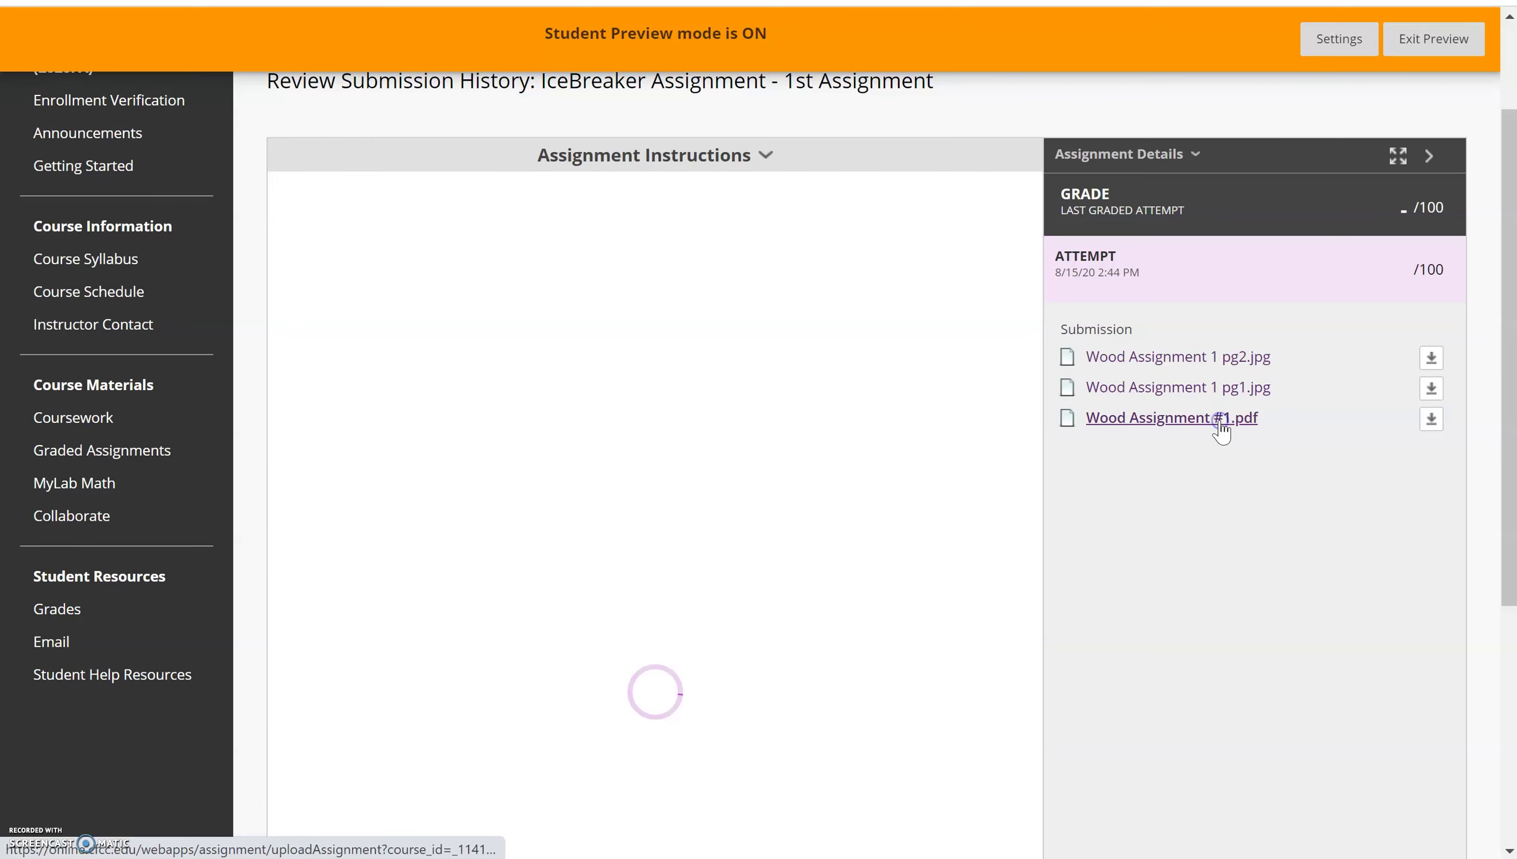
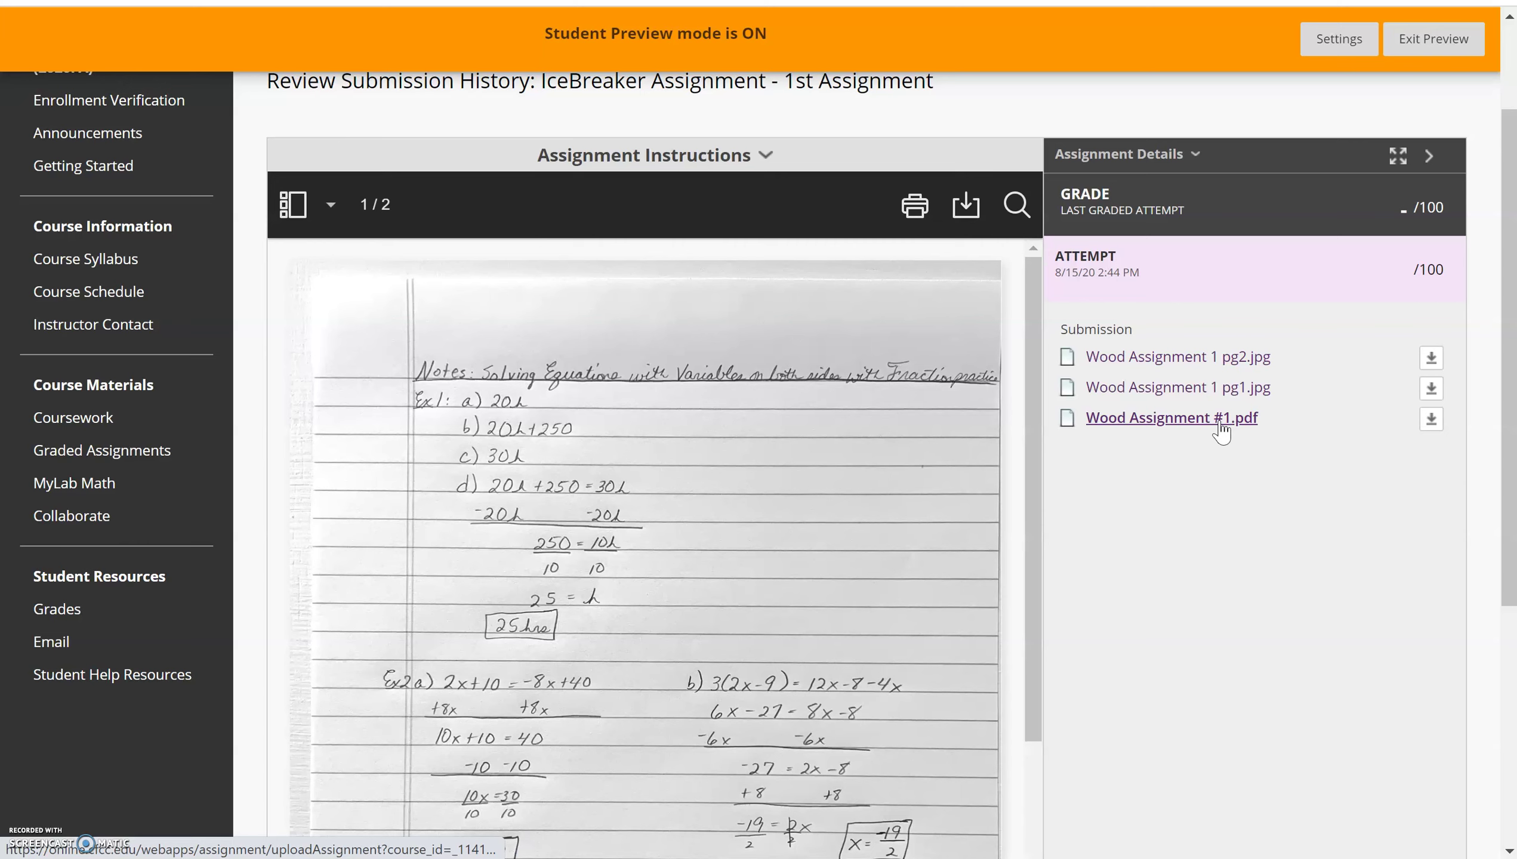
pyautogui.scroll(-4, 1221, 432)
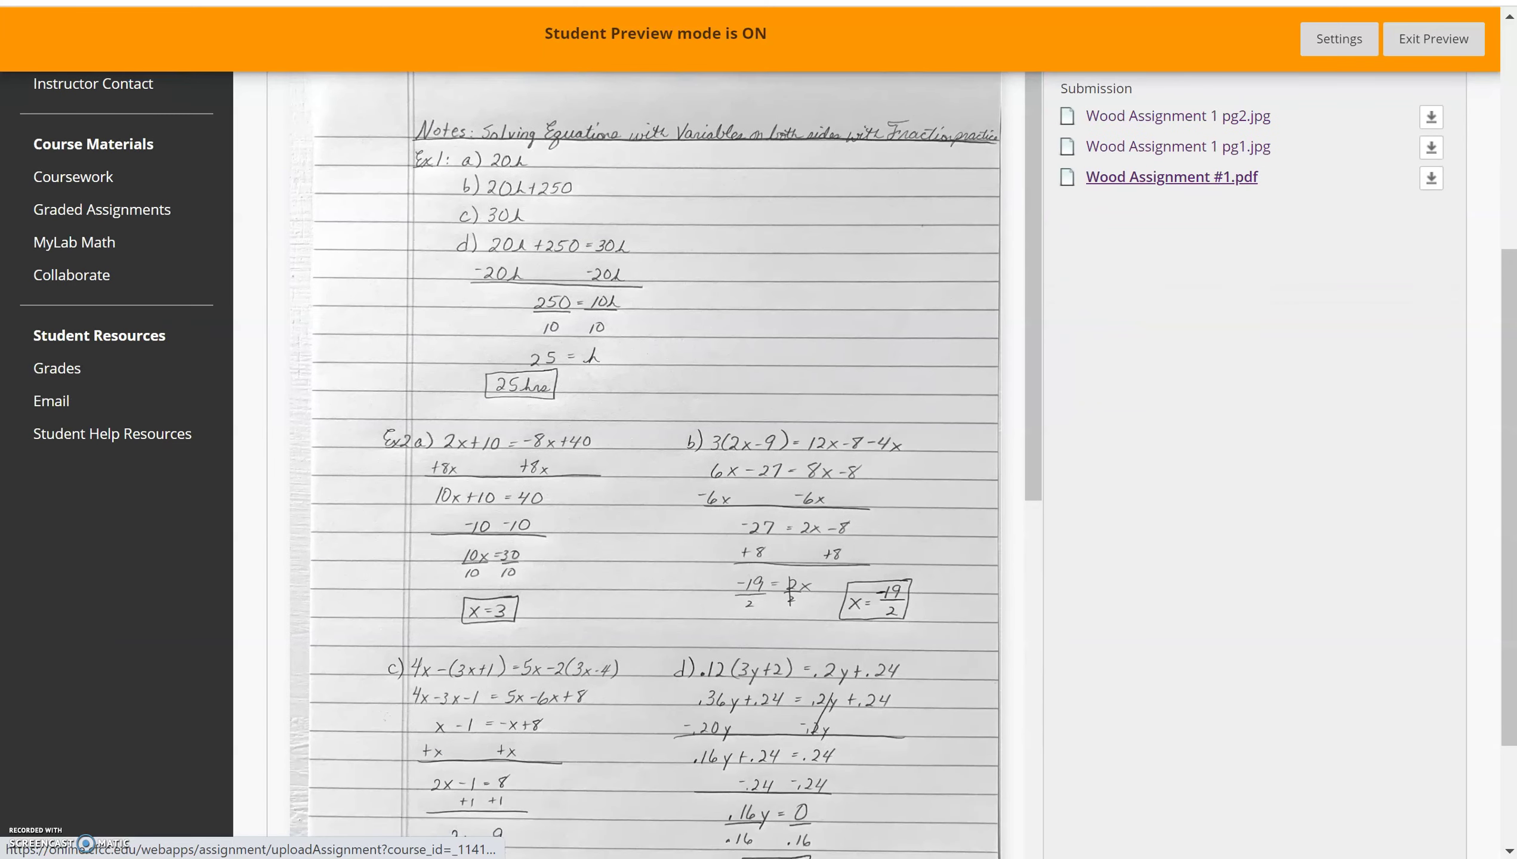
pyautogui.scroll(-8, 647, 466)
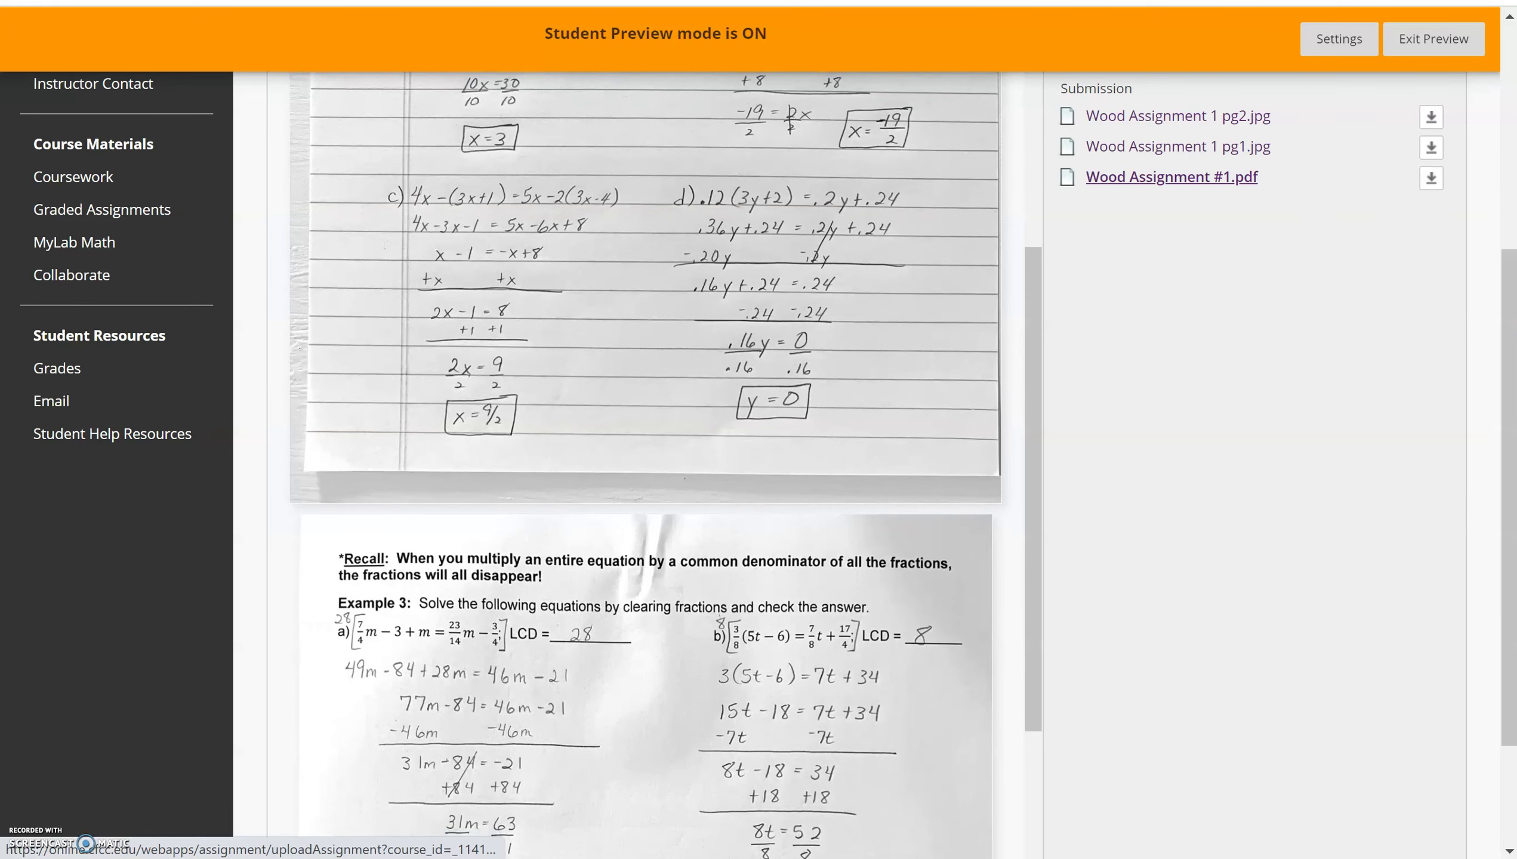
pyautogui.scroll(-8, 647, 466)
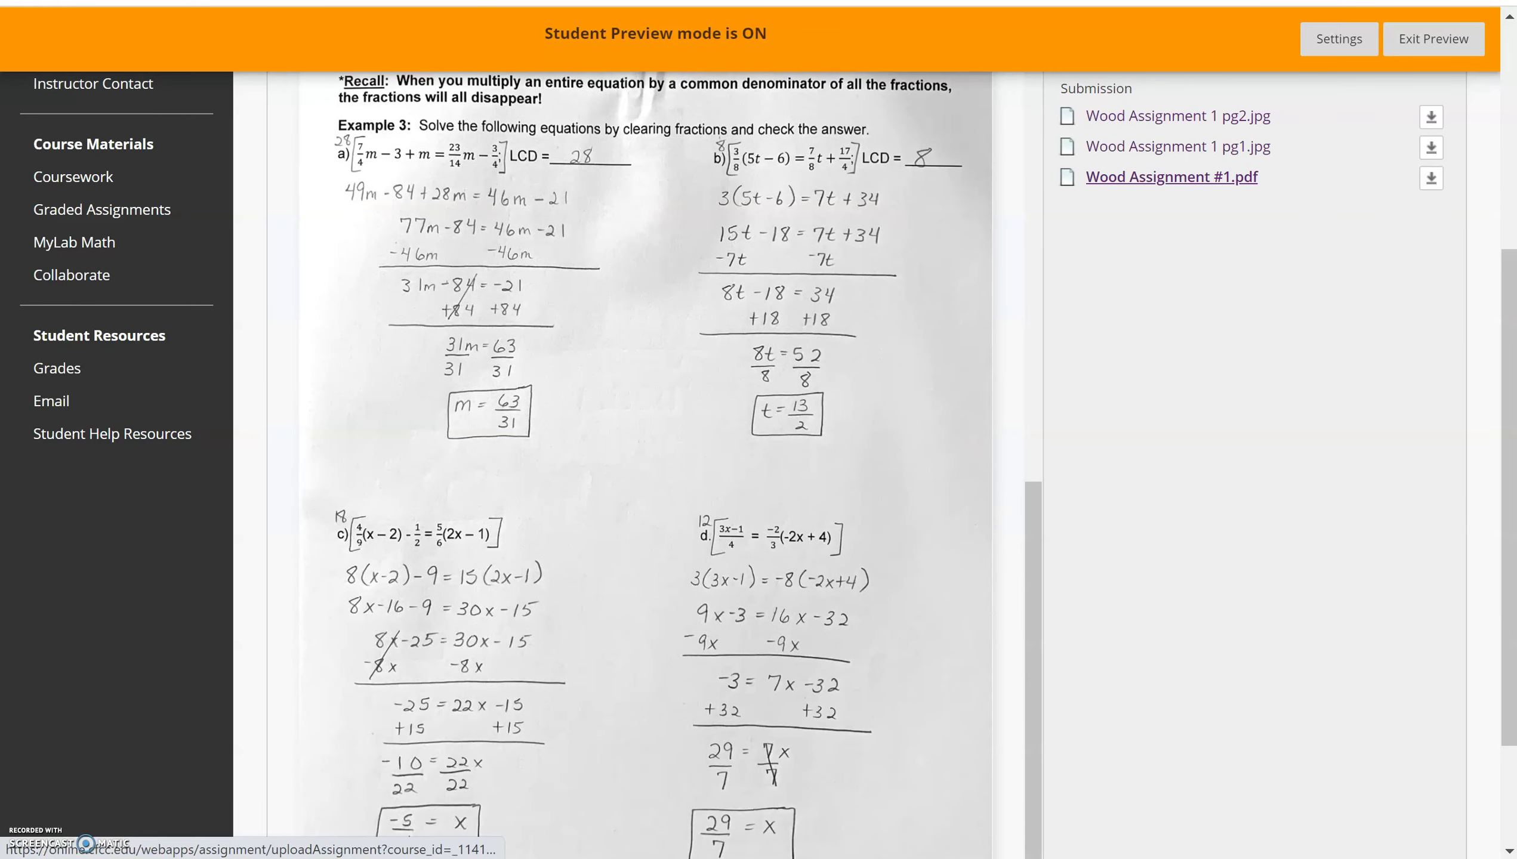
pyautogui.scroll(15, 647, 467)
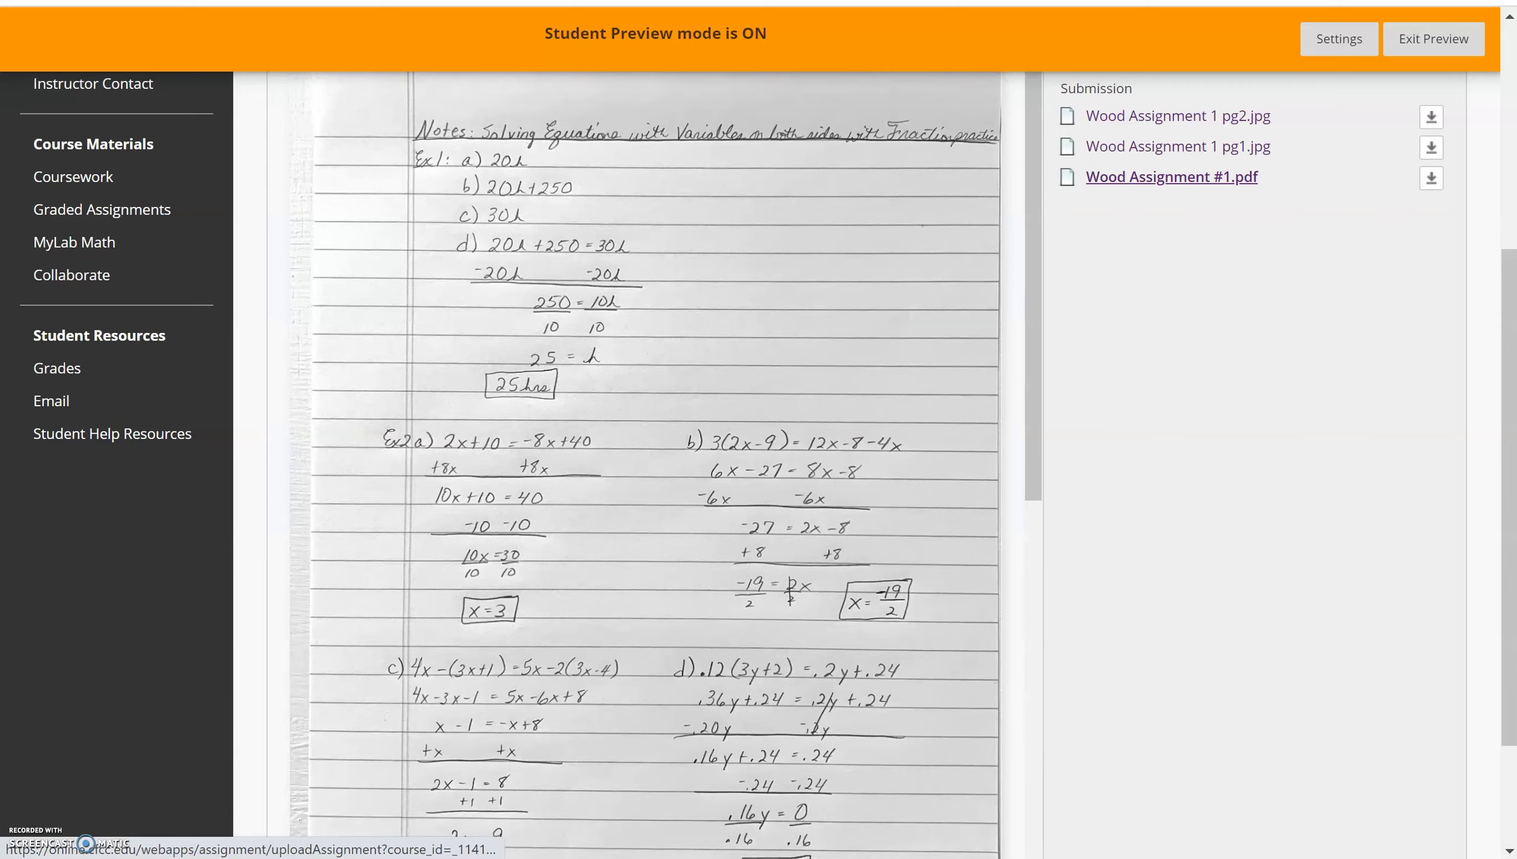
pyautogui.scroll(5, 647, 466)
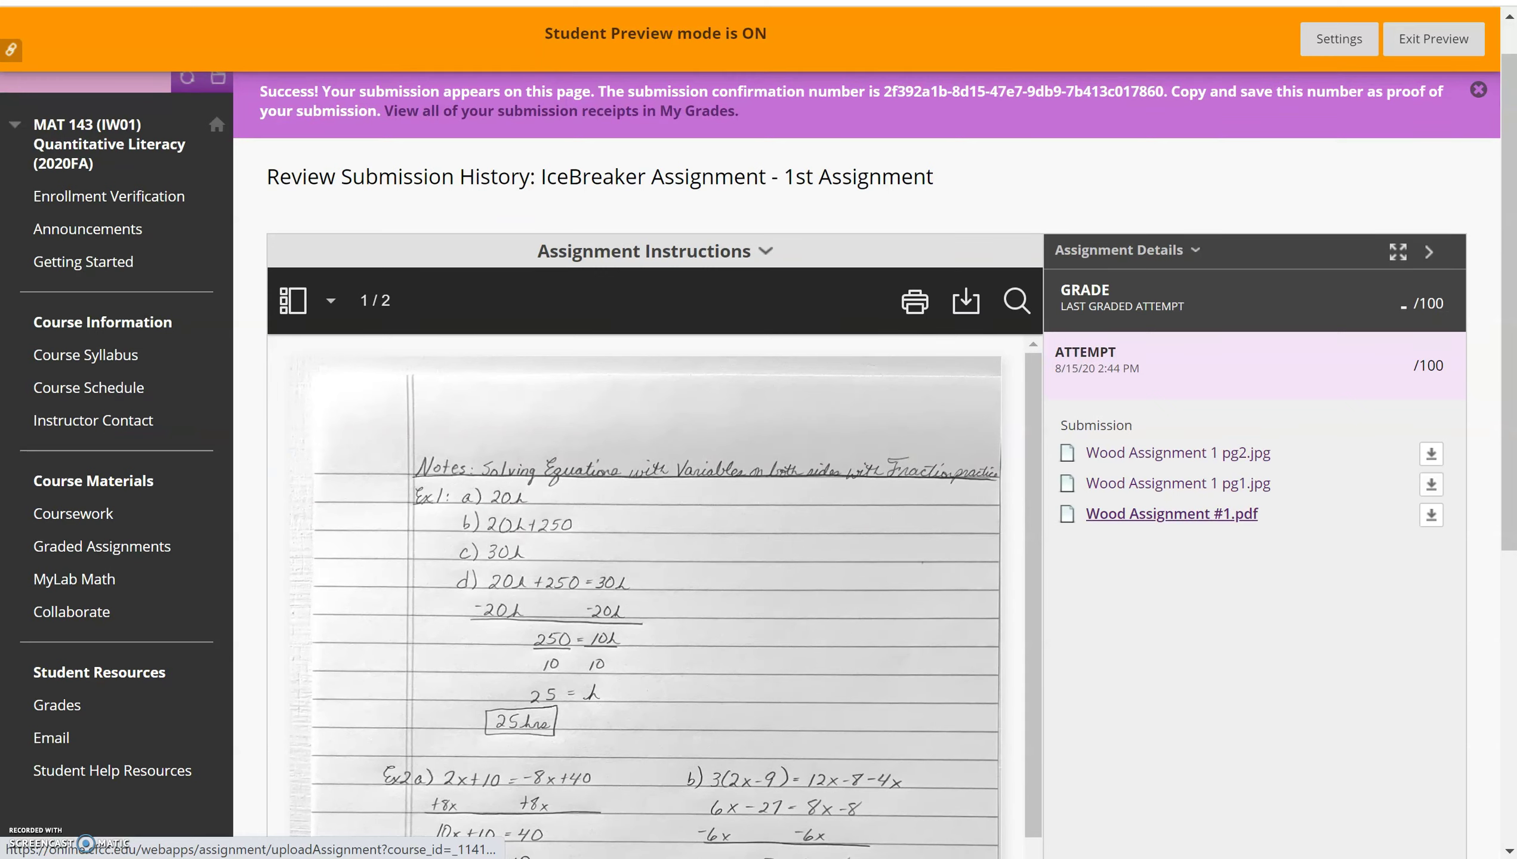
pyautogui.click(1172, 513)
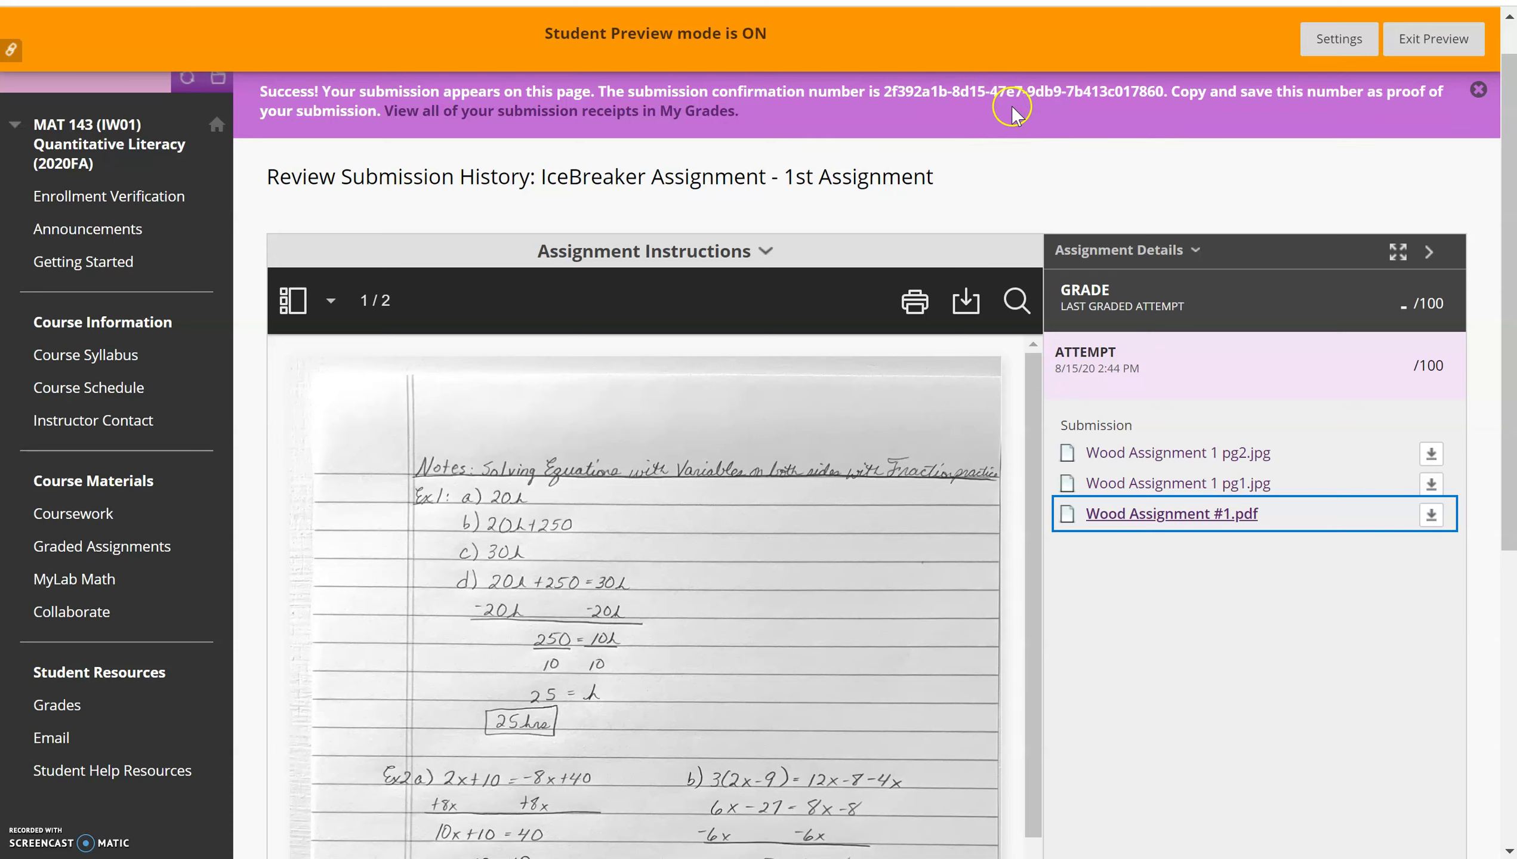
# - Check the submission confirmation notice and open the course's My Grades page
pyautogui.click(964, 113)
pyautogui.click(908, 117)
pyautogui.click(734, 156)
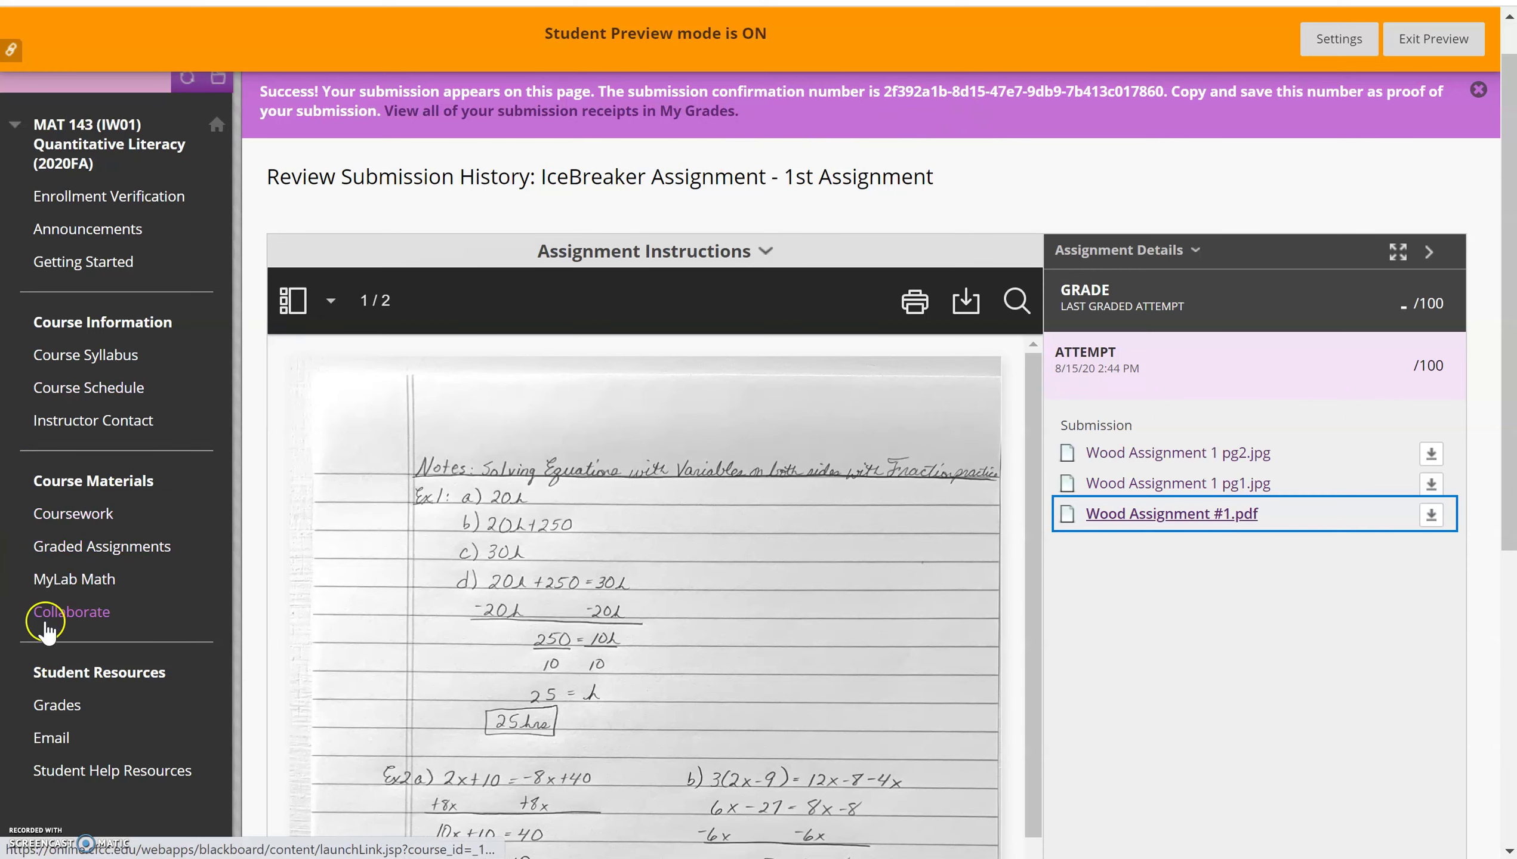
pyautogui.click(55, 716)
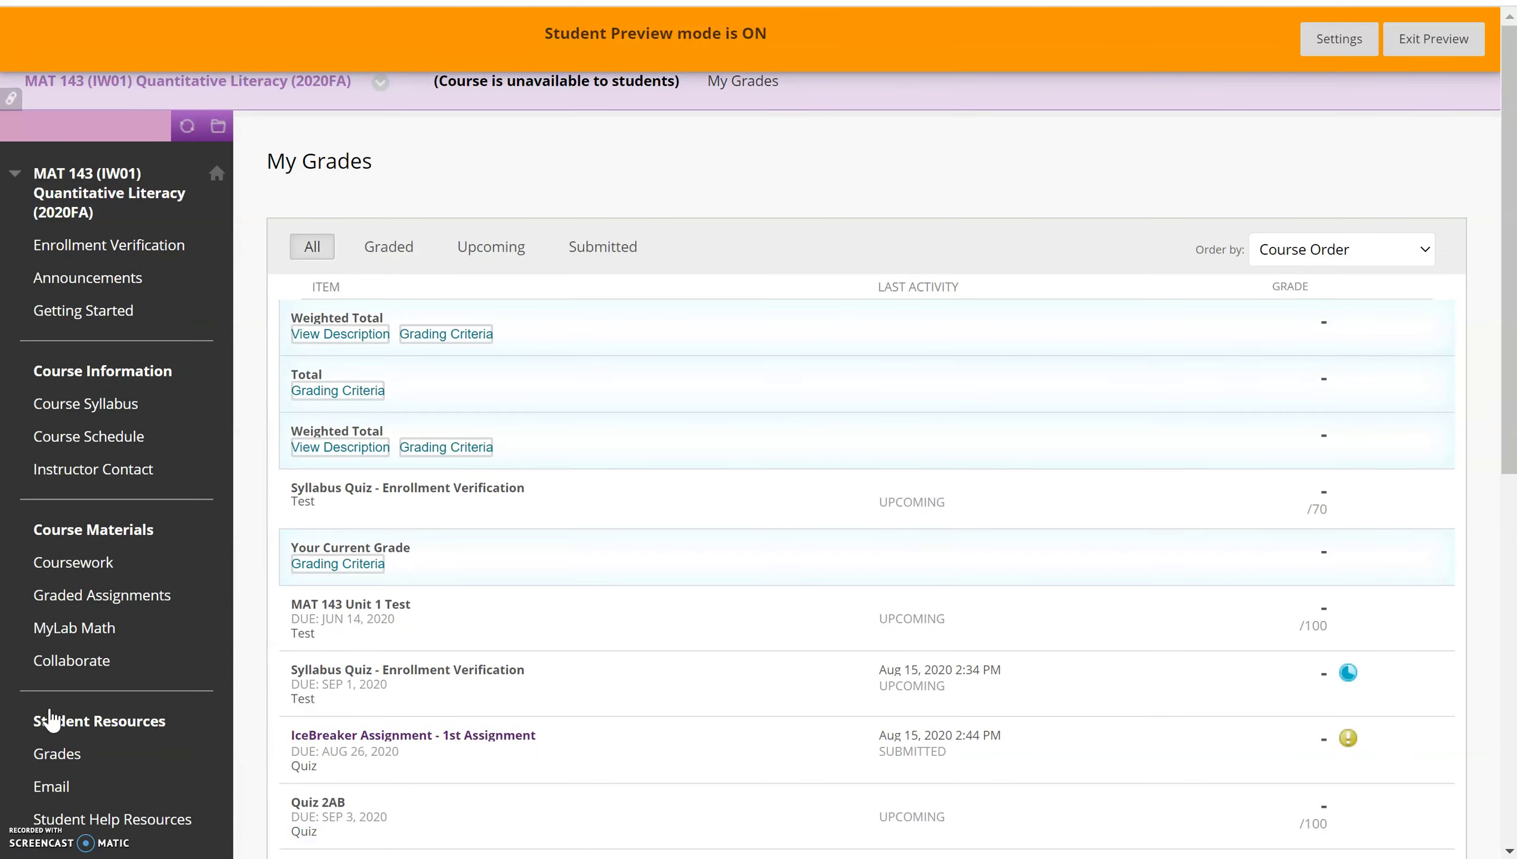